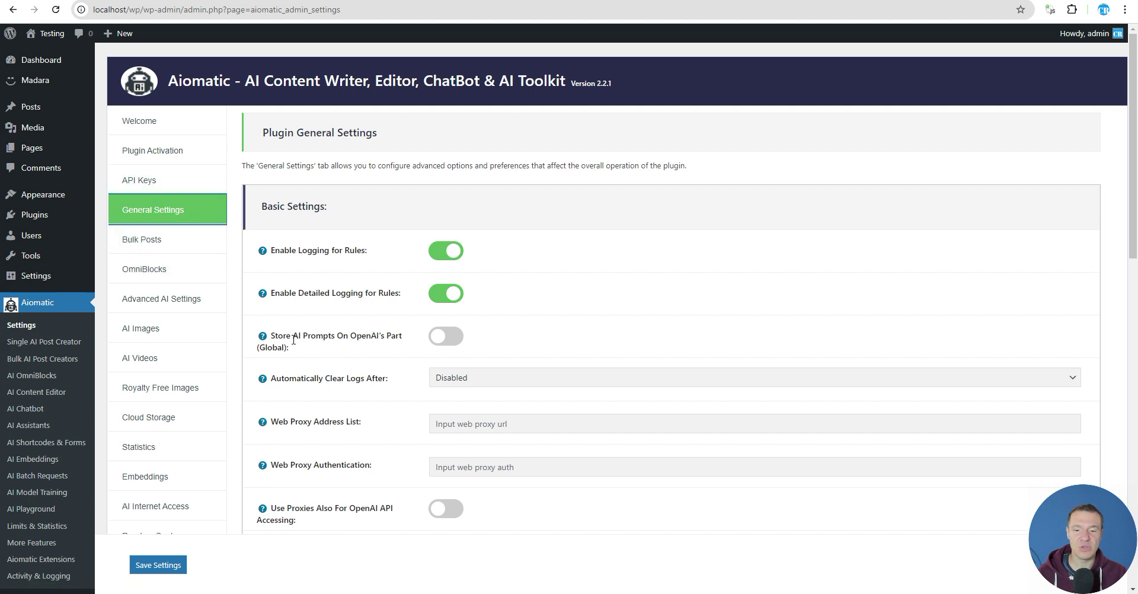
Review the Store AI Prompts On OpenAI's Part option in Aiomatic's general settings and AI Content Editor, keeping the editor's option Off.
drag(273, 335, 403, 336)
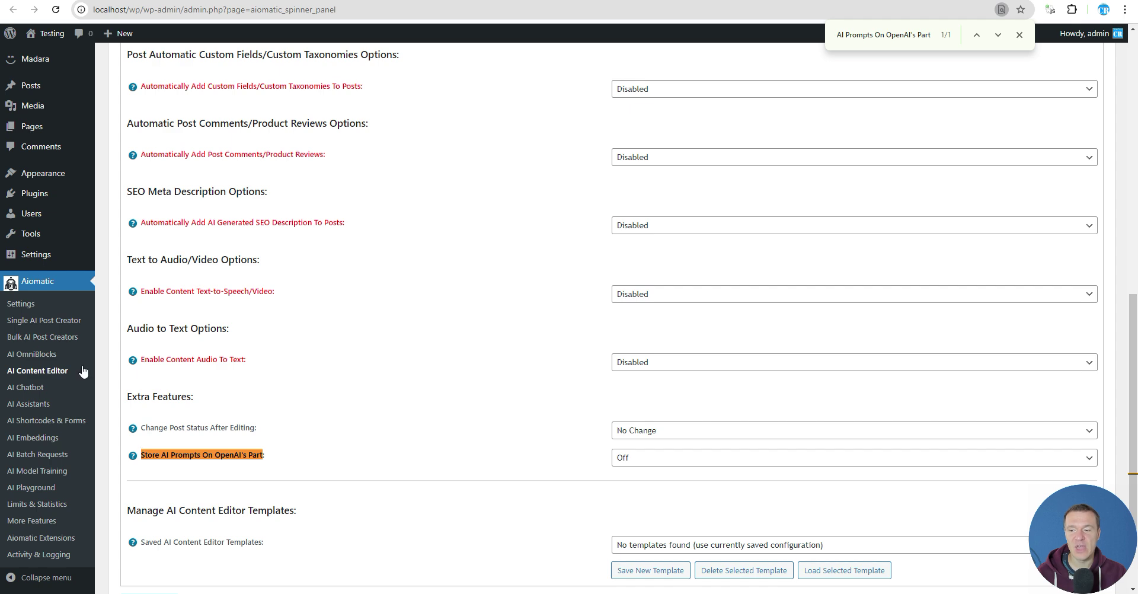
click(639, 461)
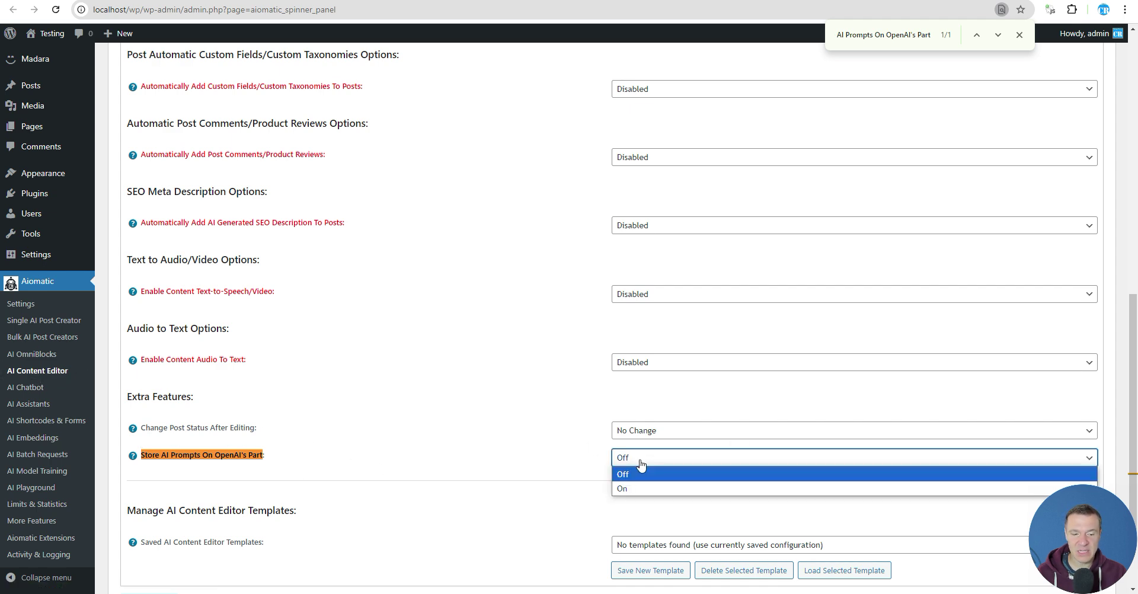
click(640, 472)
scroll(599, 362, up, 3)
scroll(514, 372, up, 5)
scroll(437, 376, down, 10)
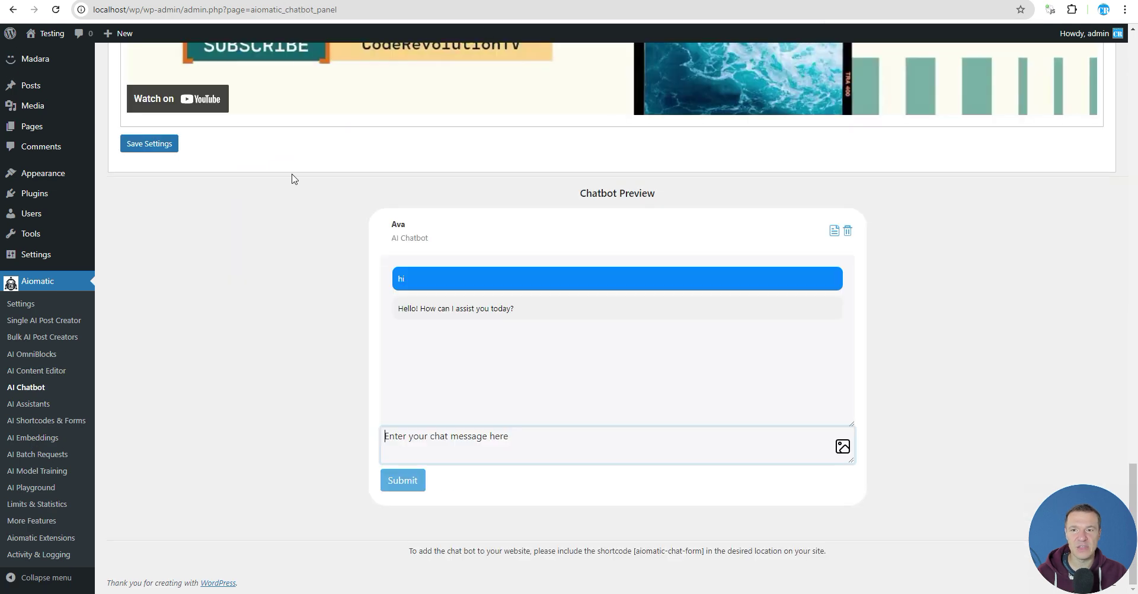
scroll(288, 268, up, 15)
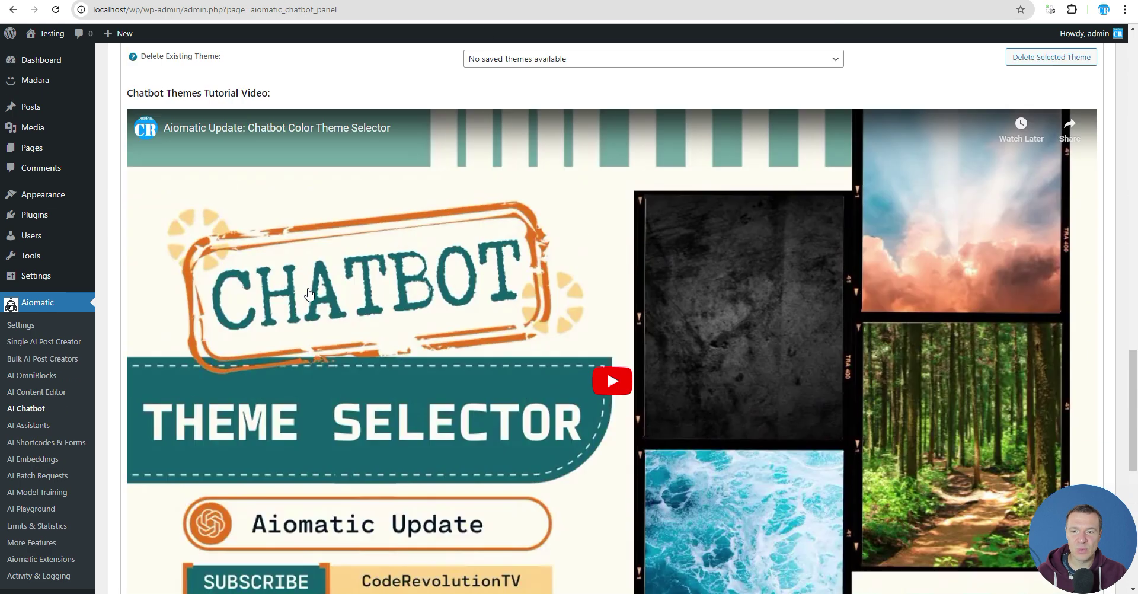
scroll(300, 277, up, 15)
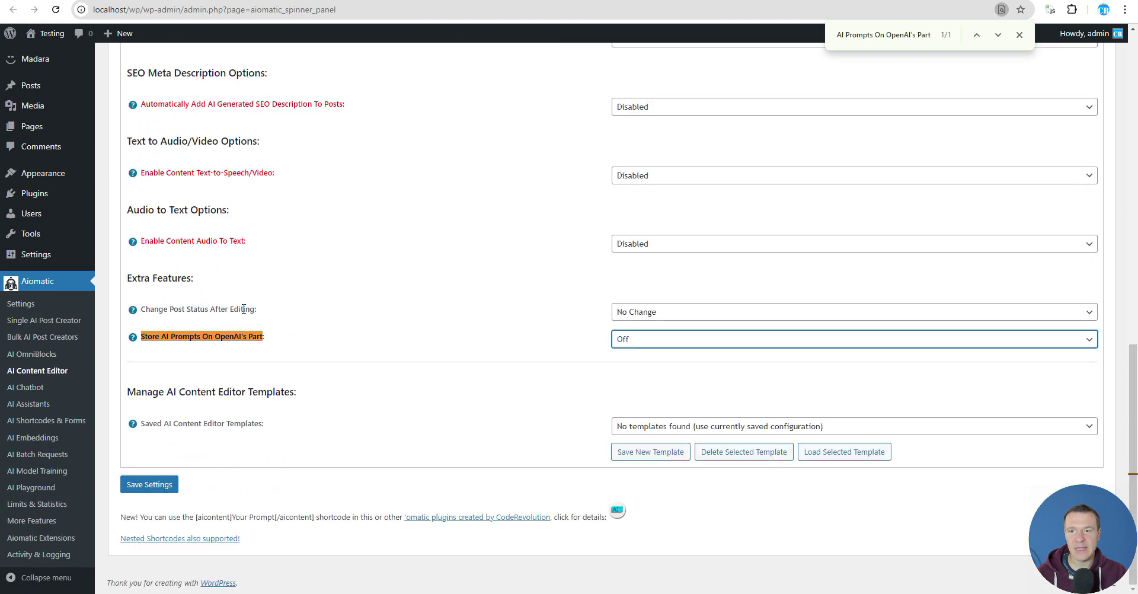
scroll(243, 309, up, 15)
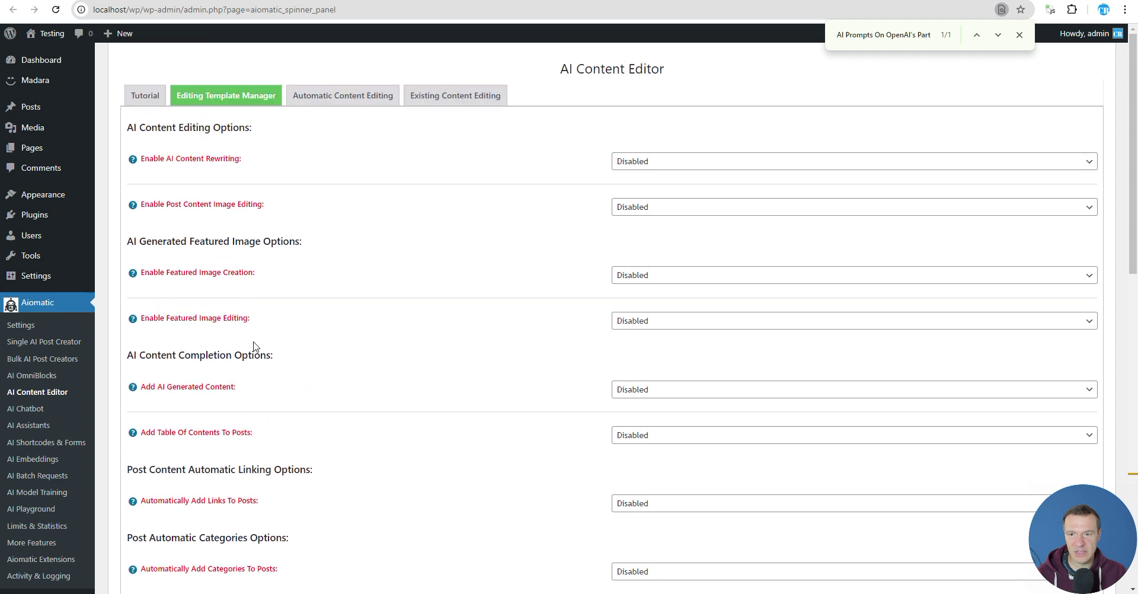
scroll(255, 285, down, 15)
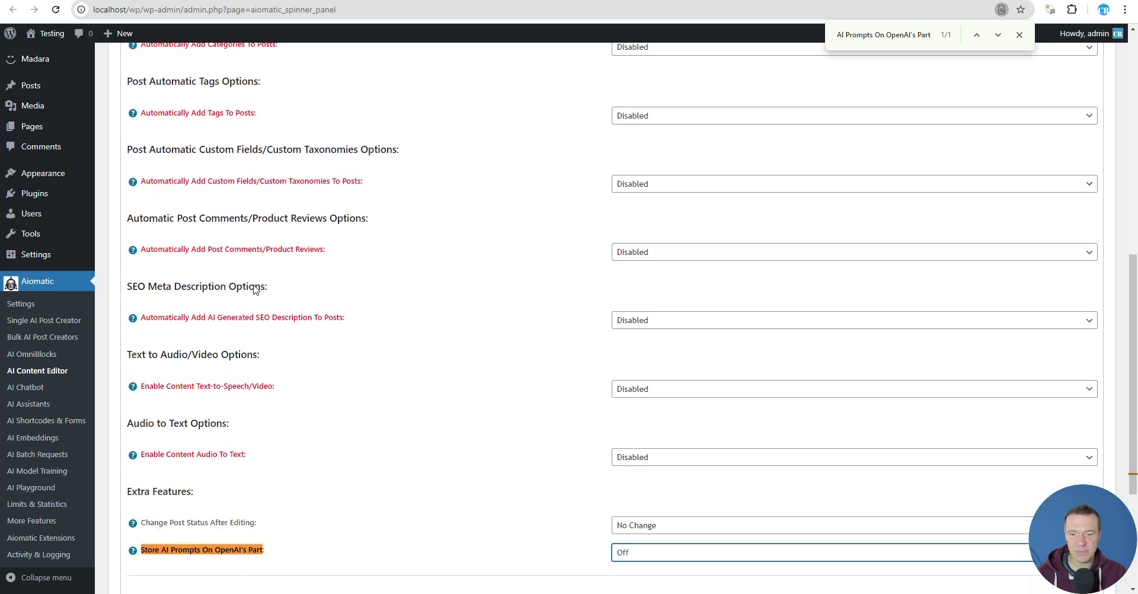
Open the AI Chatbot's API parameters and locate the Store AI Prompts On OpenAI's Part setting.
click(27, 386)
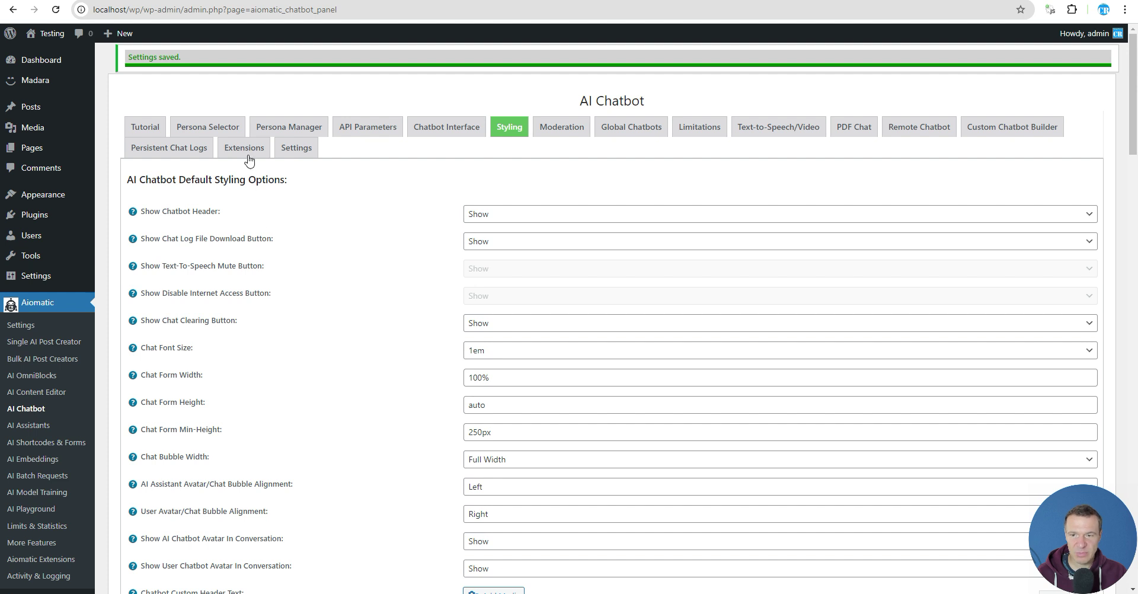
click(360, 126)
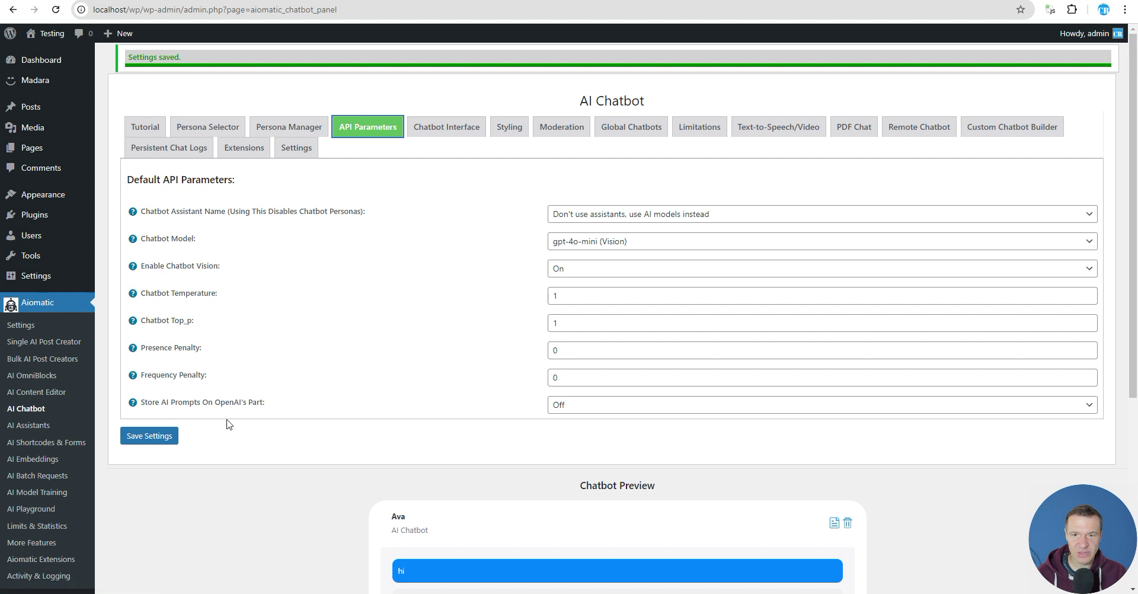
drag(146, 404, 263, 405)
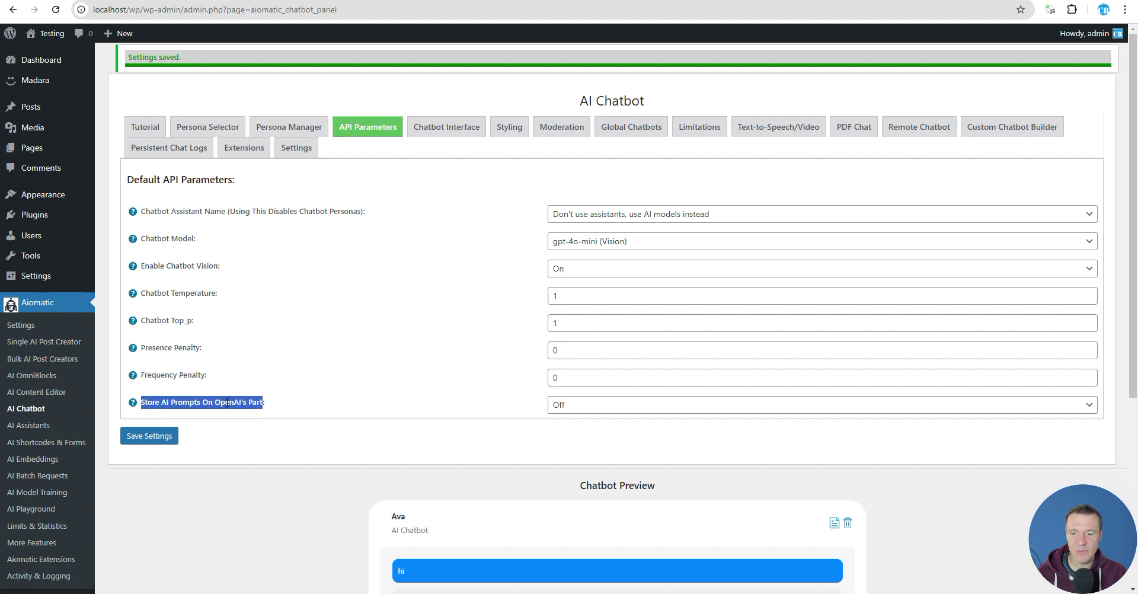
key(ctrl+f)
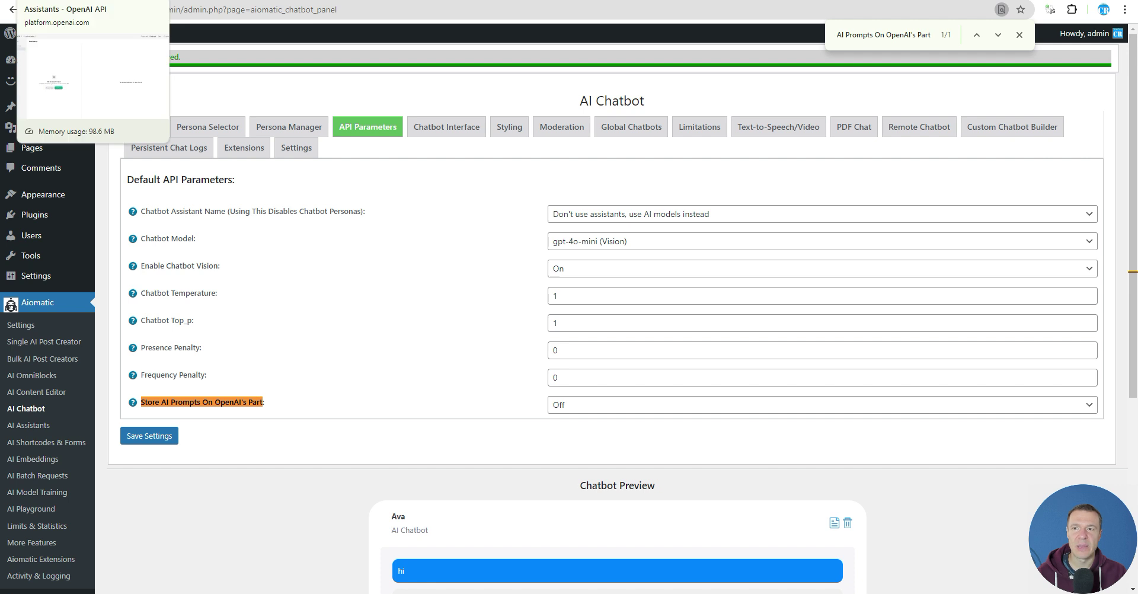
Switch to the OpenAI platform and examine the input and output messages of the stored "hi" chat completion.
click(47, 1)
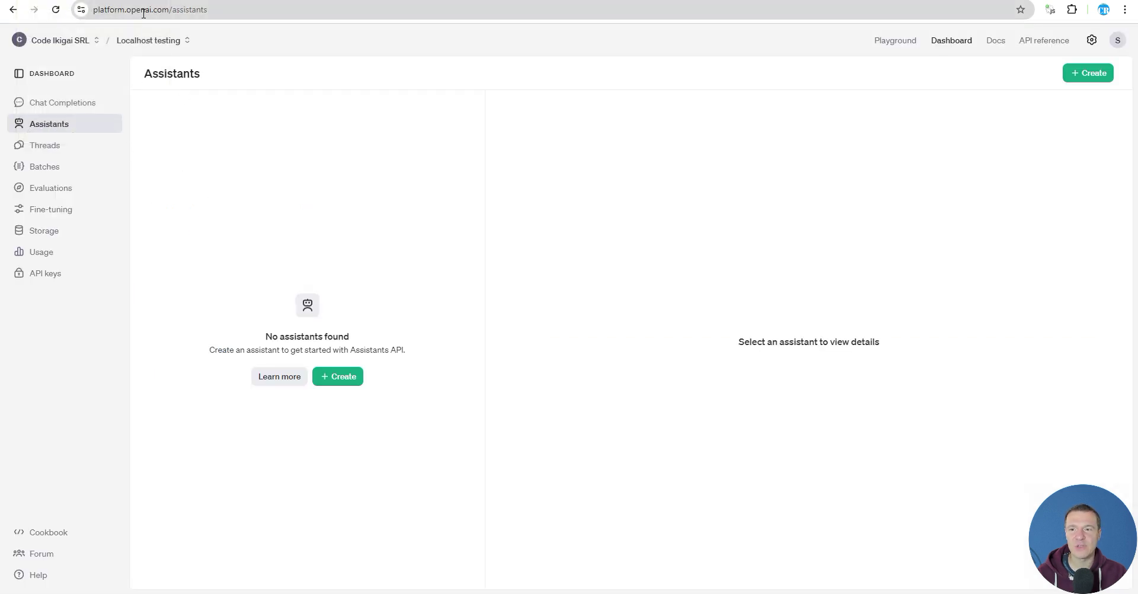
click(64, 103)
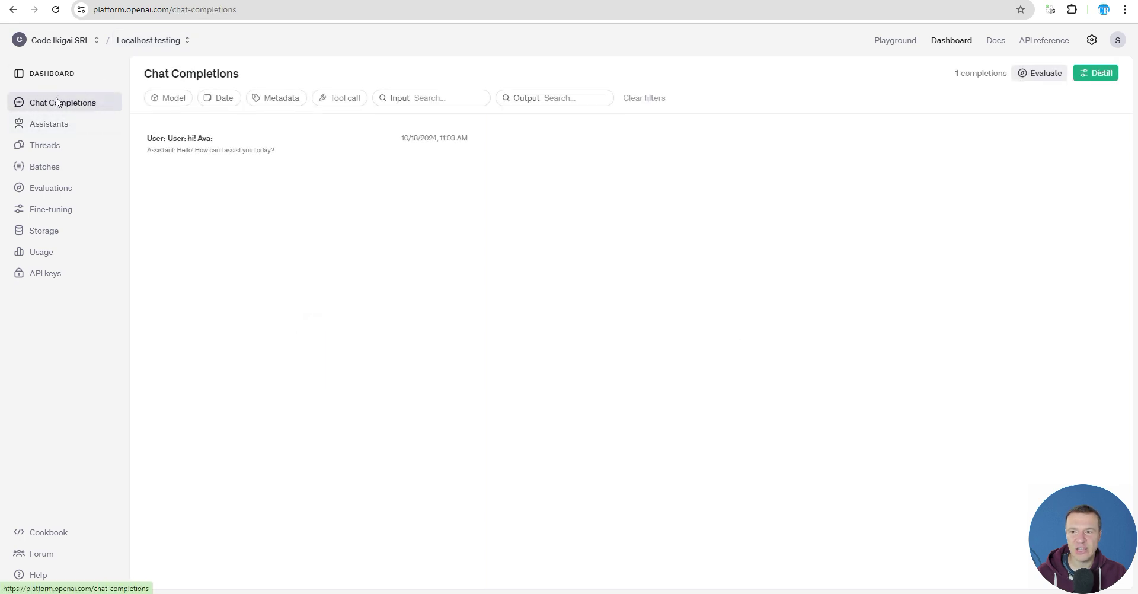
click(242, 146)
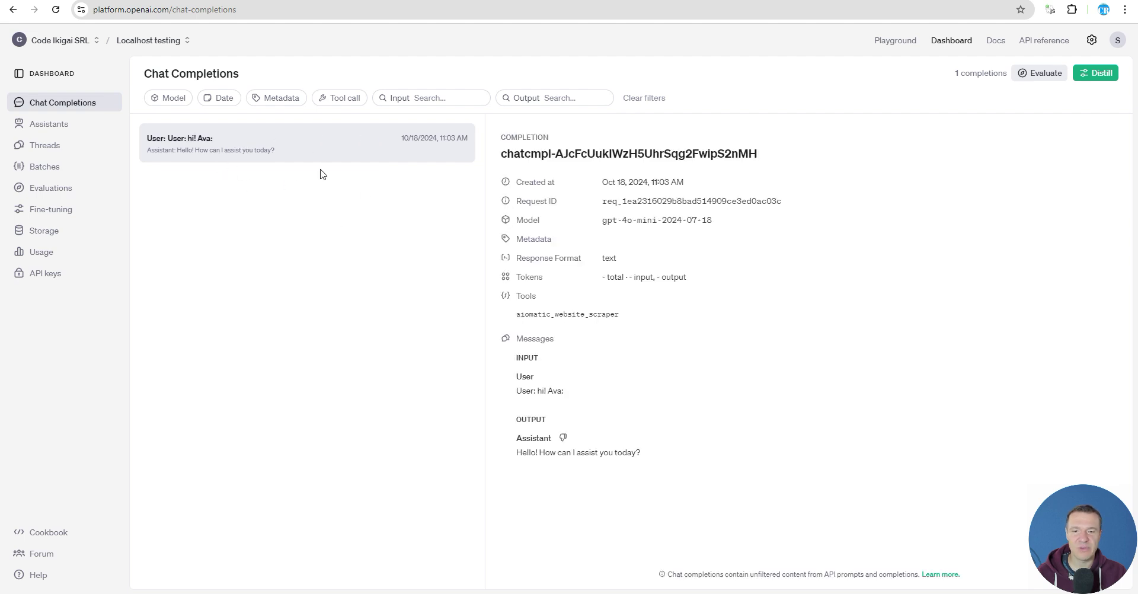
drag(517, 357, 540, 359)
click(526, 369)
double_click(525, 374)
click(536, 432)
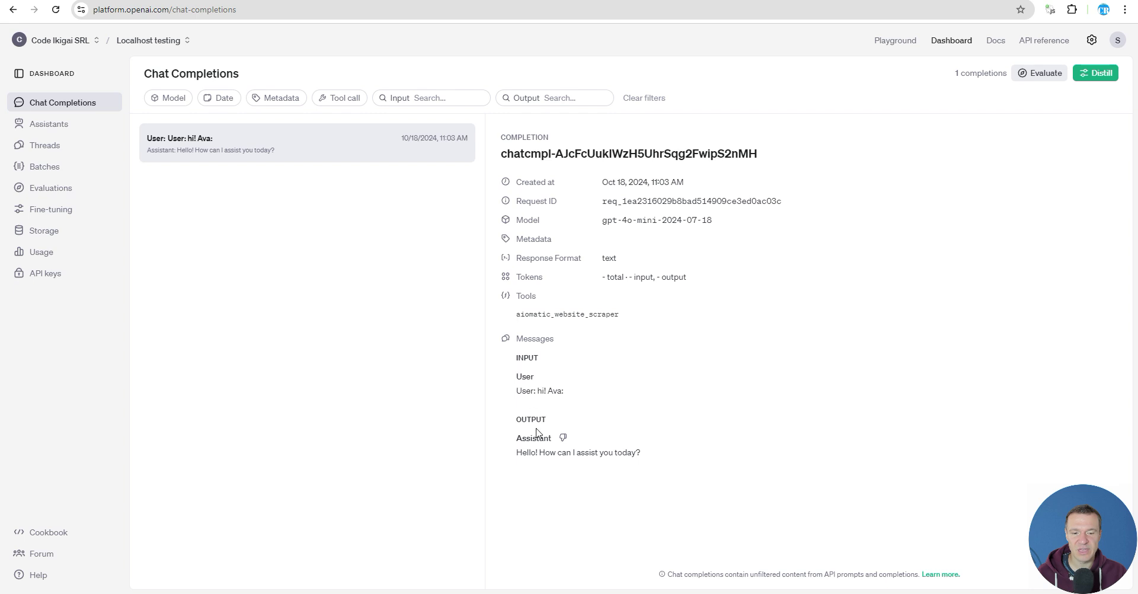
drag(519, 454, 640, 454)
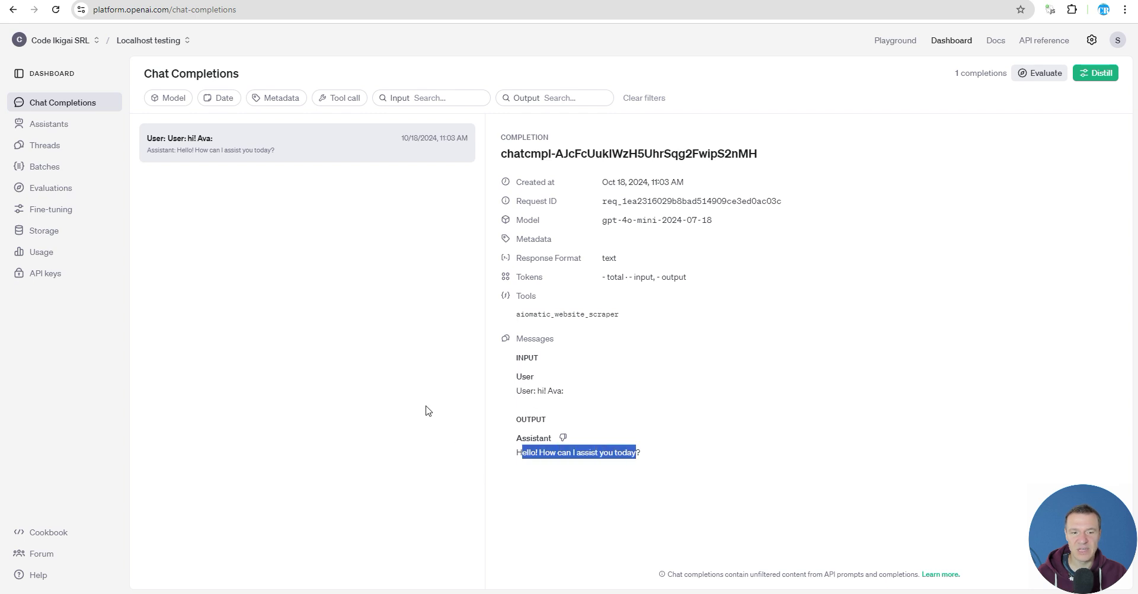
click(408, 386)
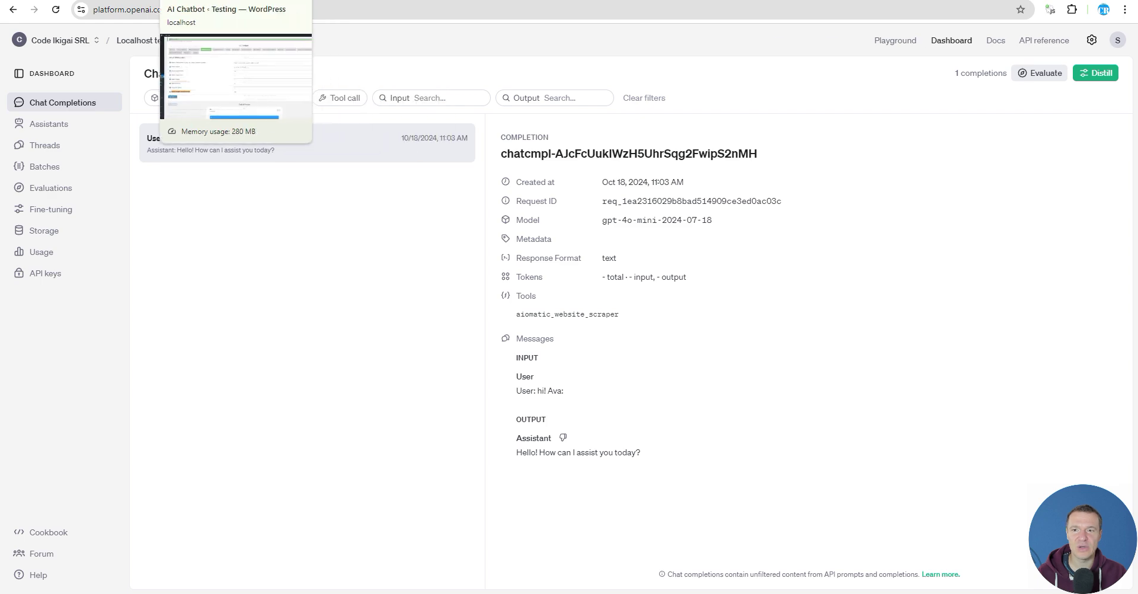
Switch back to the AI Chatbot settings, set Store AI Prompts On OpenAI's Part to On and save the settings.
click(332, 0)
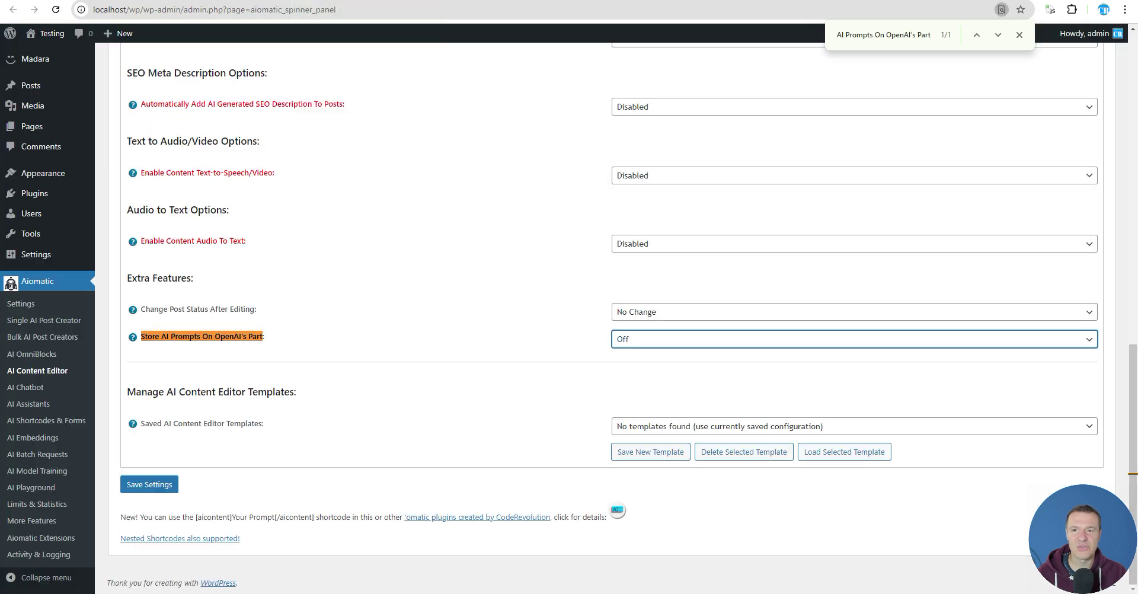
click(226, 0)
click(566, 403)
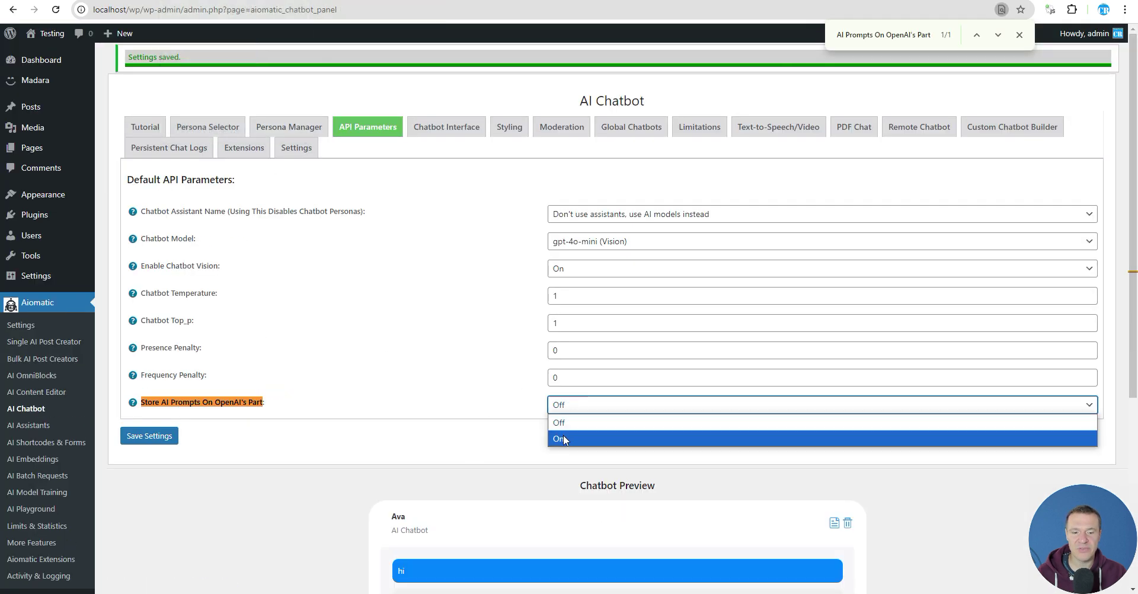
click(564, 438)
click(158, 435)
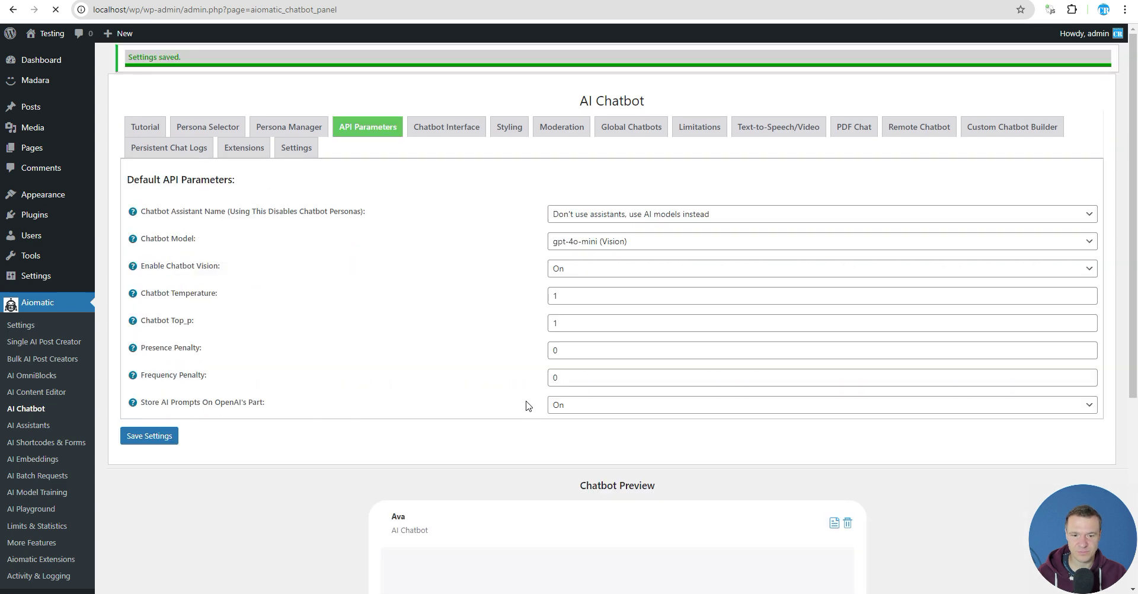
drag(144, 403, 264, 403)
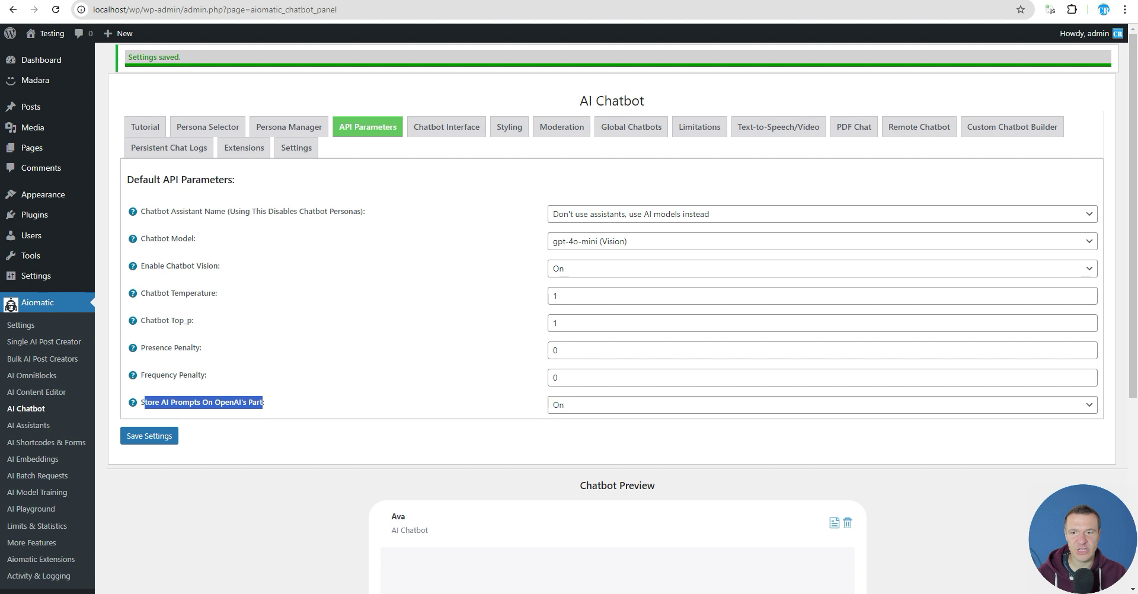
Send "Hey, i need info about ancient civilizations." in the Chatbot Preview and read through the reply.
scroll(304, 295, down, 3)
scroll(323, 419, down, 2)
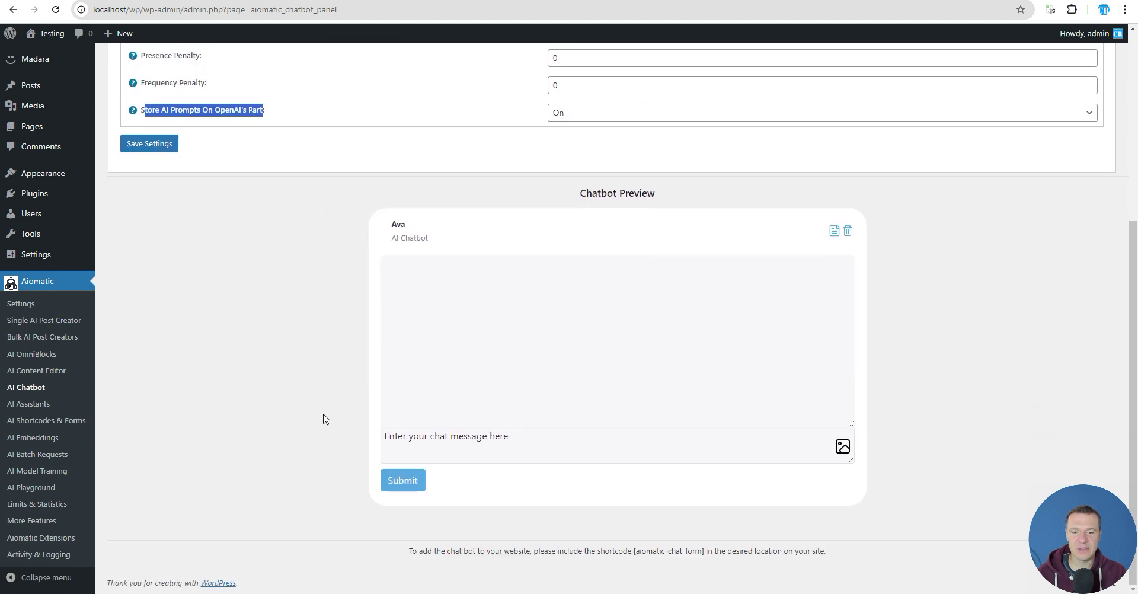
click(423, 436)
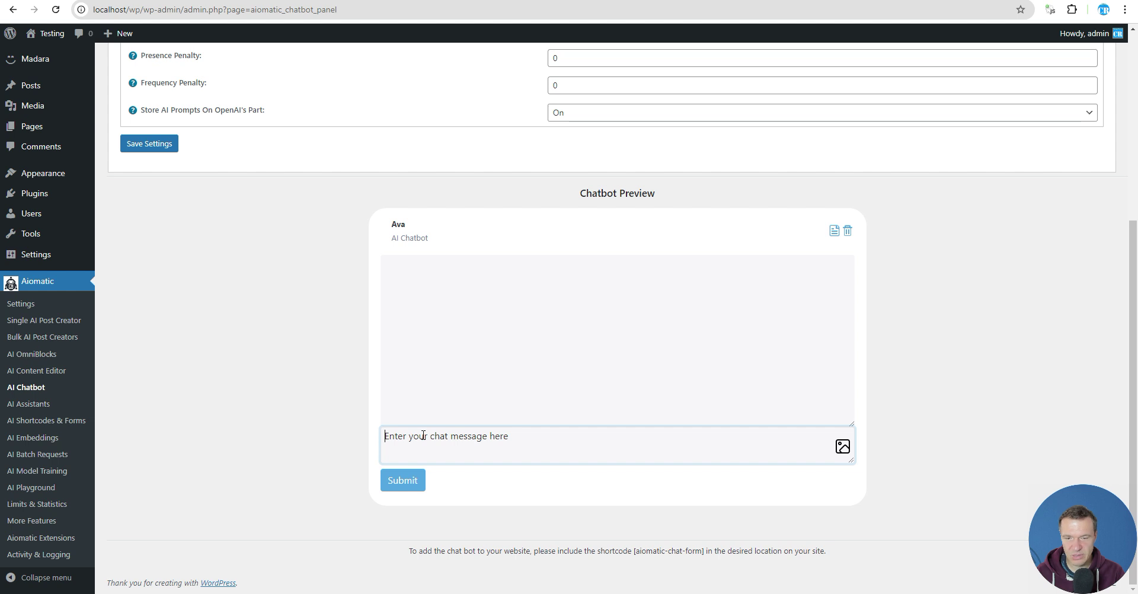
text(Hwy)
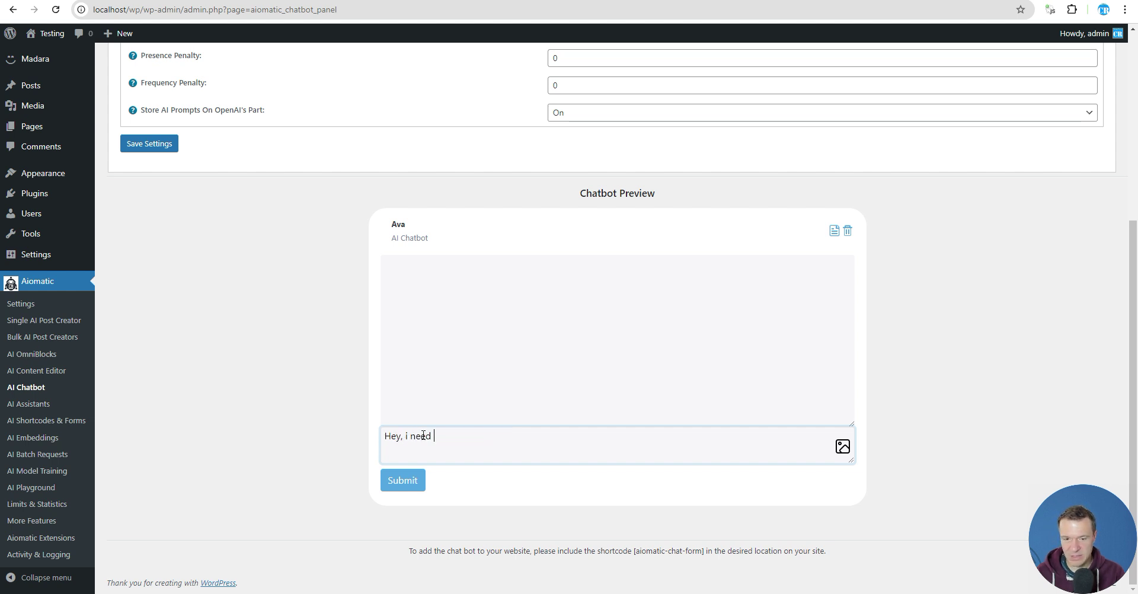
text(, i need info about )
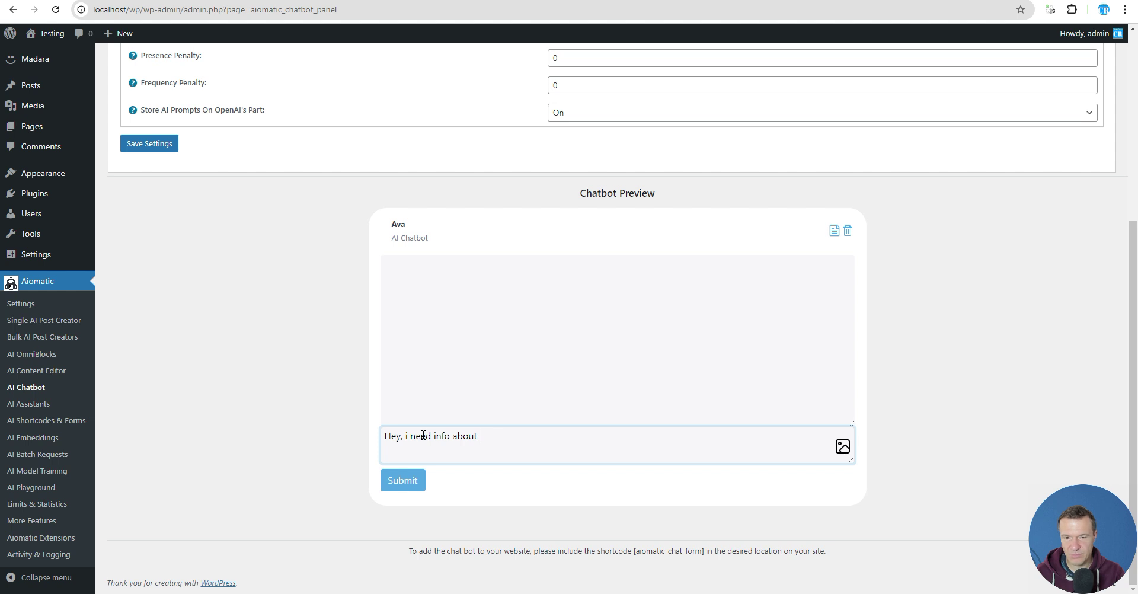
text(anchi)
text(ience)
text(ivilizations.)
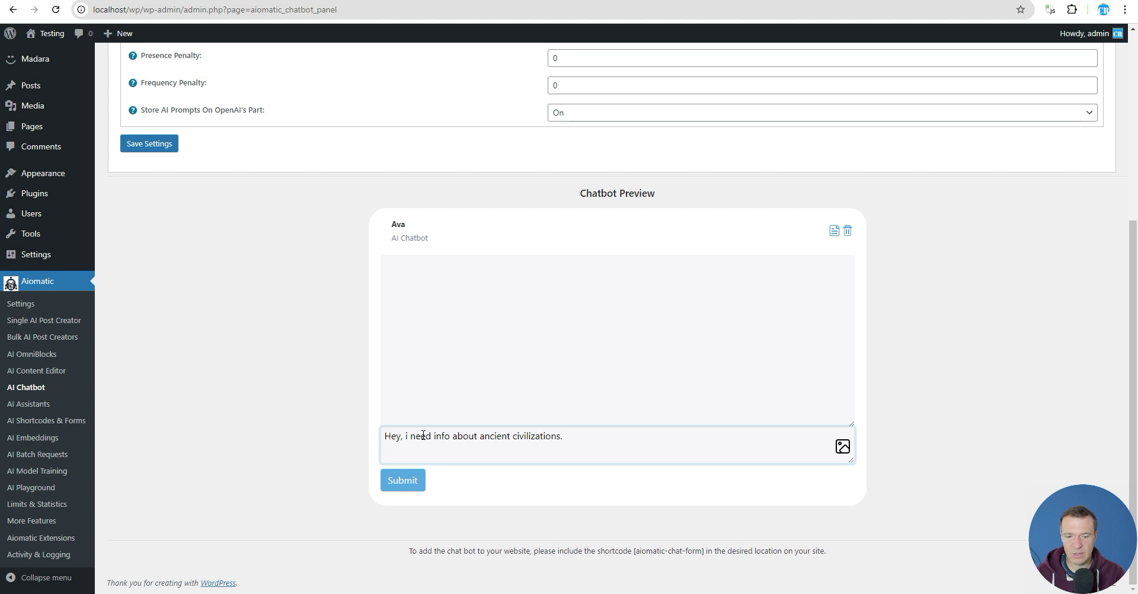
key(Return)
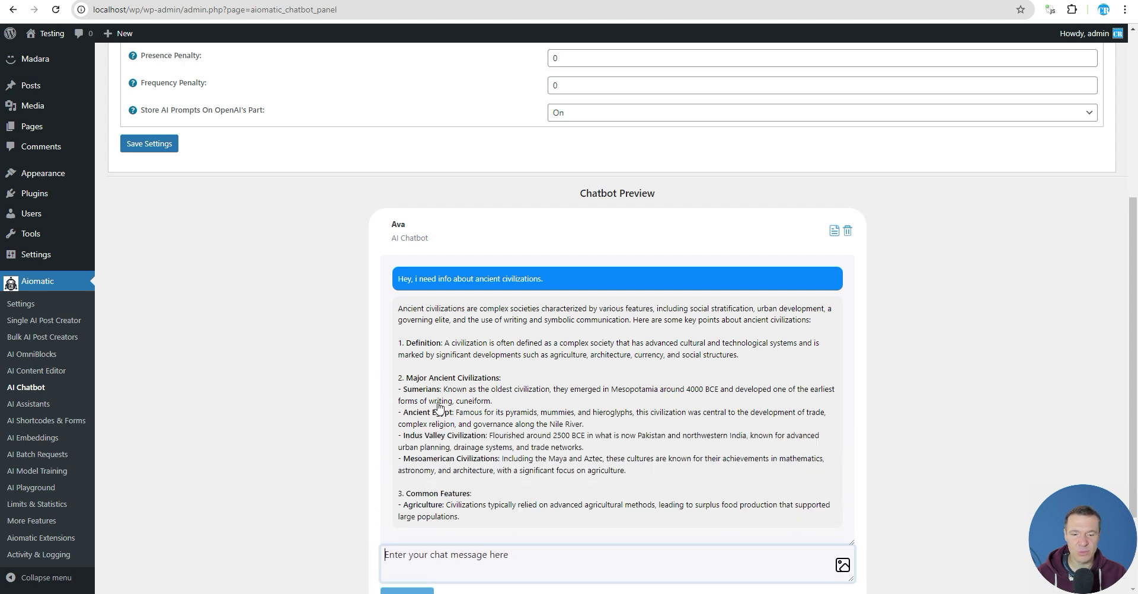
scroll(323, 441, down, 3)
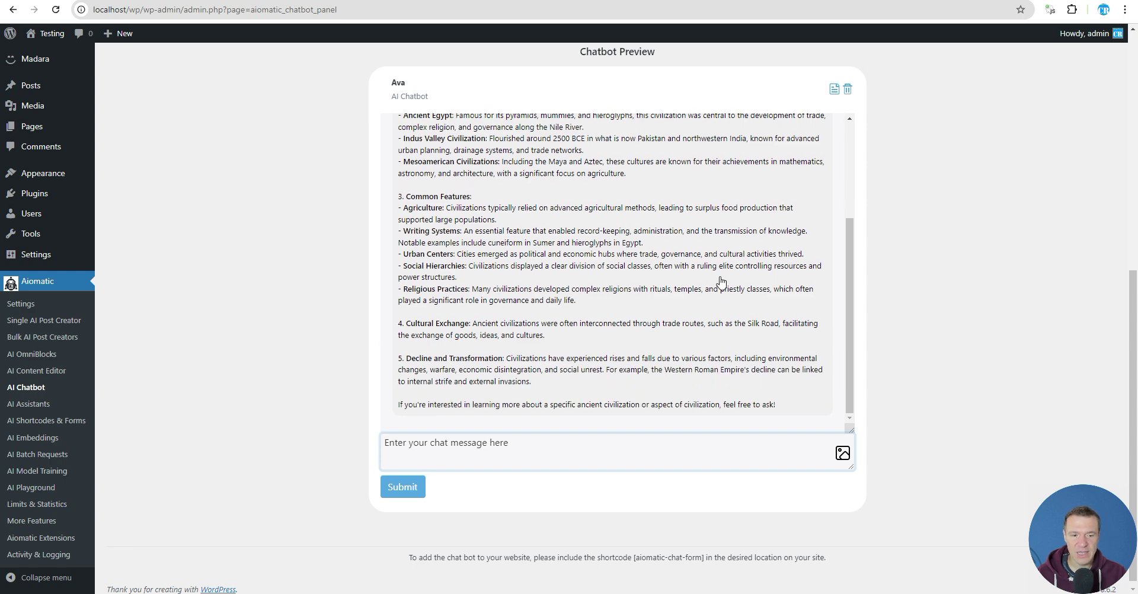
Reload the Chat Completions list on the OpenAI platform and examine the newest completion's message and scraper function call.
click(160, 0)
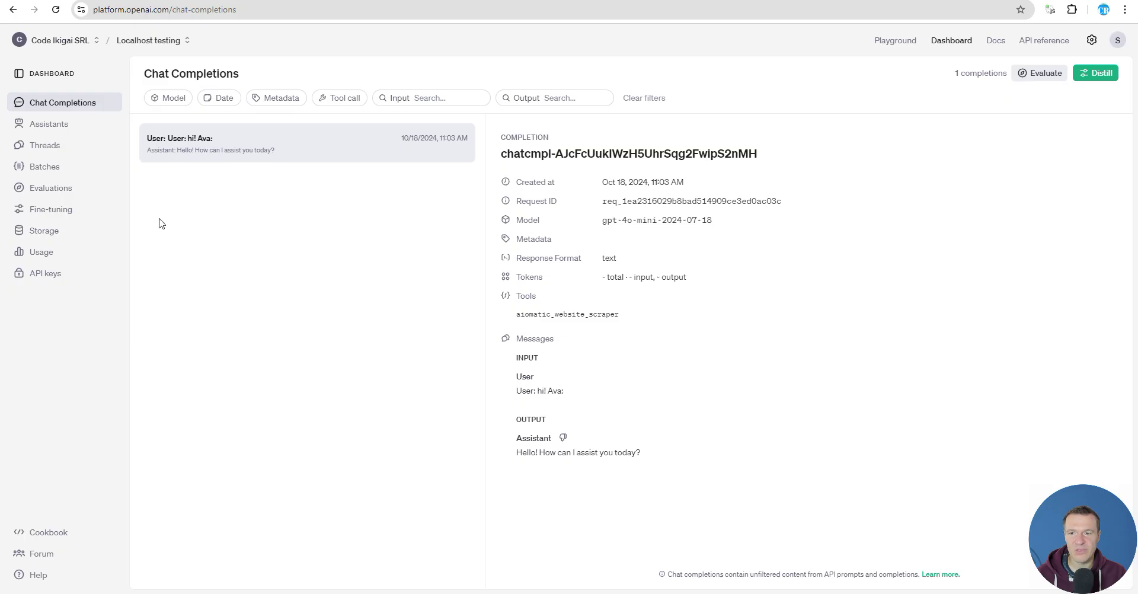
click(56, 9)
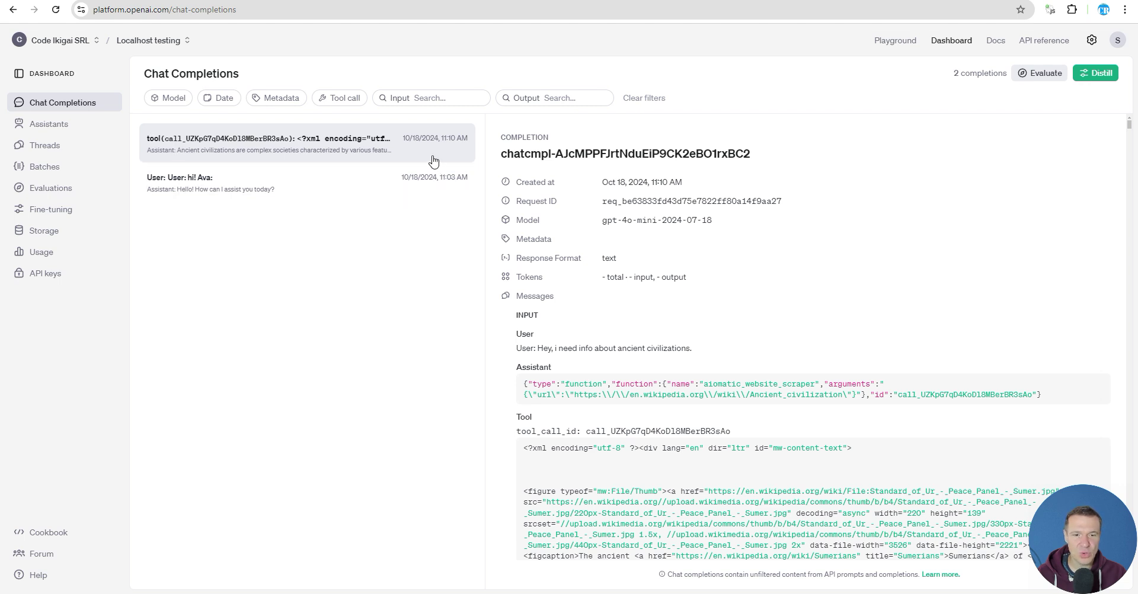
scroll(592, 314, down, 1)
scroll(590, 312, down, 1)
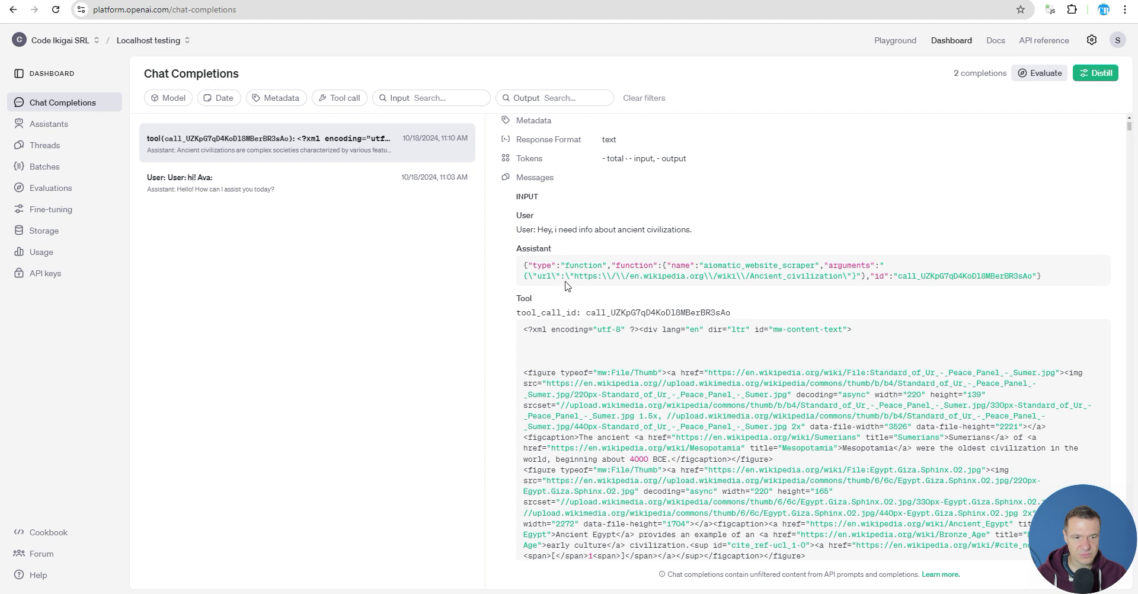
drag(568, 276, 847, 273)
Return to the AI Chatbot settings and look over its Extensions options.
key(ctrl+shift+Tab)
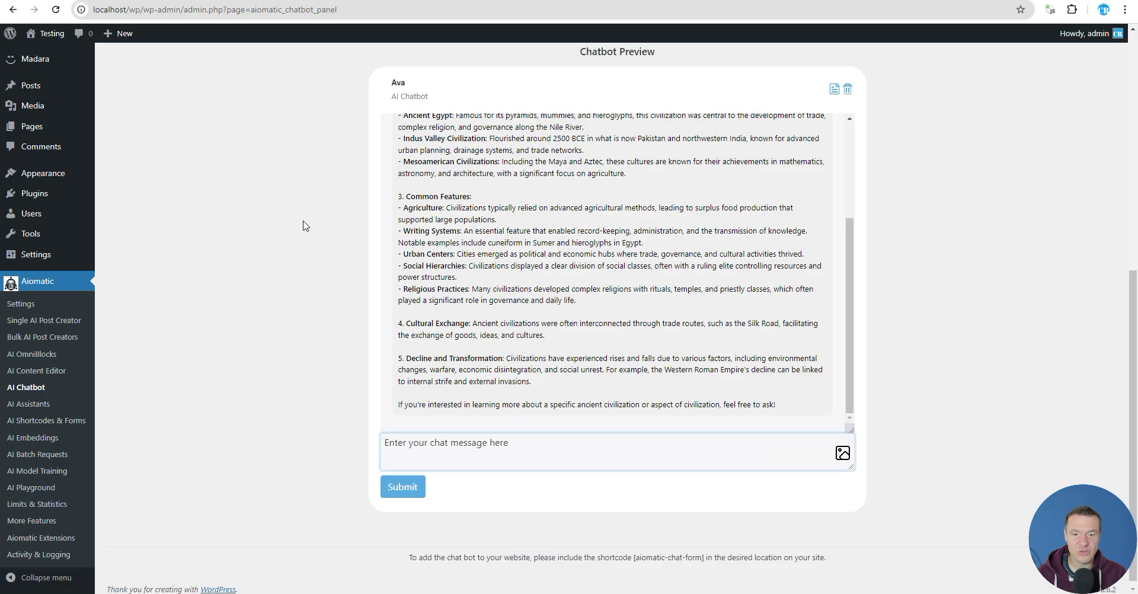
scroll(399, 378, up, 3)
scroll(350, 378, up, 7)
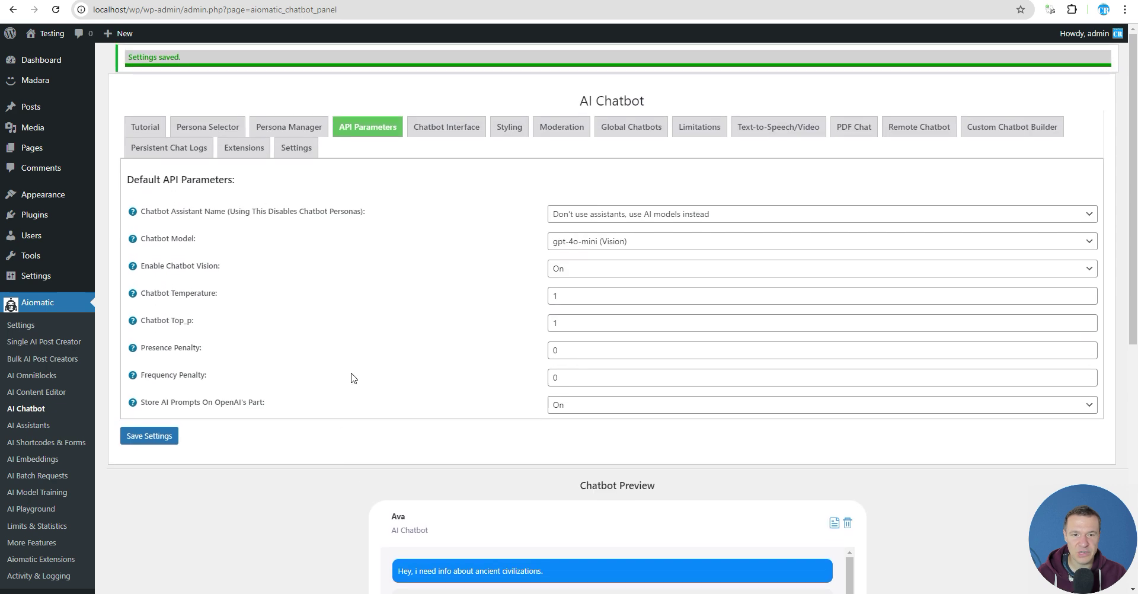
click(237, 149)
scroll(345, 249, down, 6)
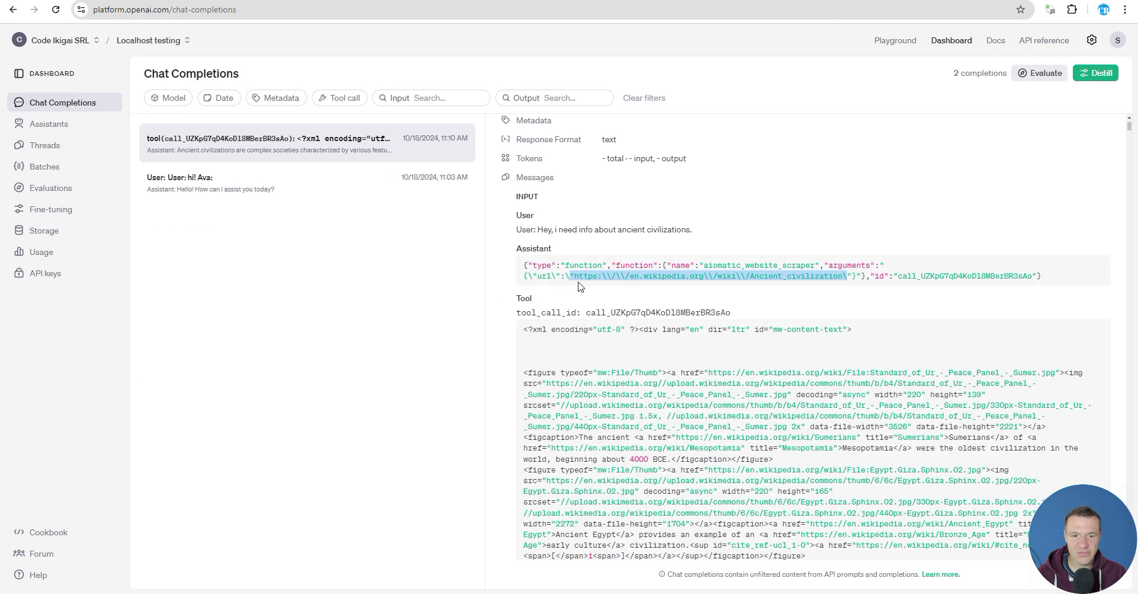
Examine the Wikipedia URL and the scraped tool content in the newest completion on the OpenAI platform.
click(625, 272)
drag(627, 276, 843, 276)
scroll(620, 308, down, 1)
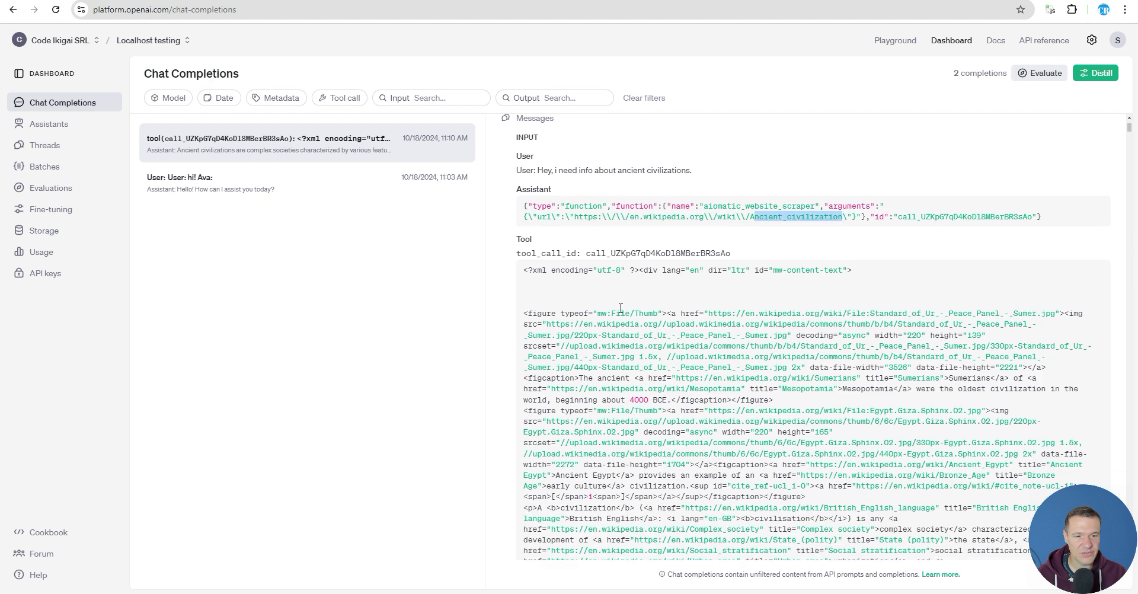
Examine the rest of the scraped tool content and the assistant's output in the ancient civilizations completion.
scroll(554, 271, down, 7)
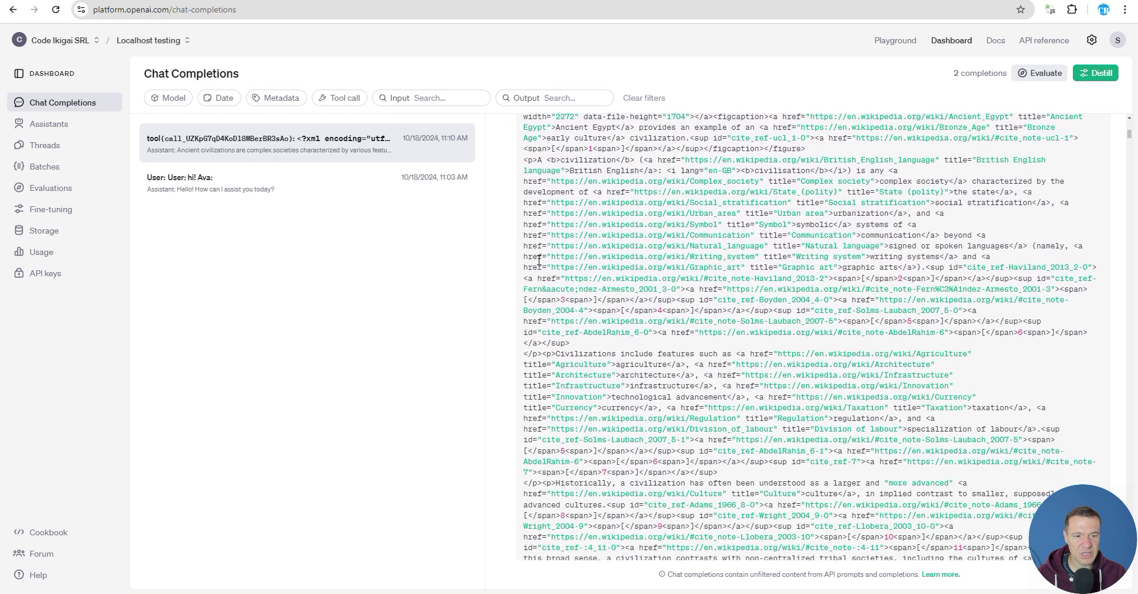
drag(1129, 140, 1128, 575)
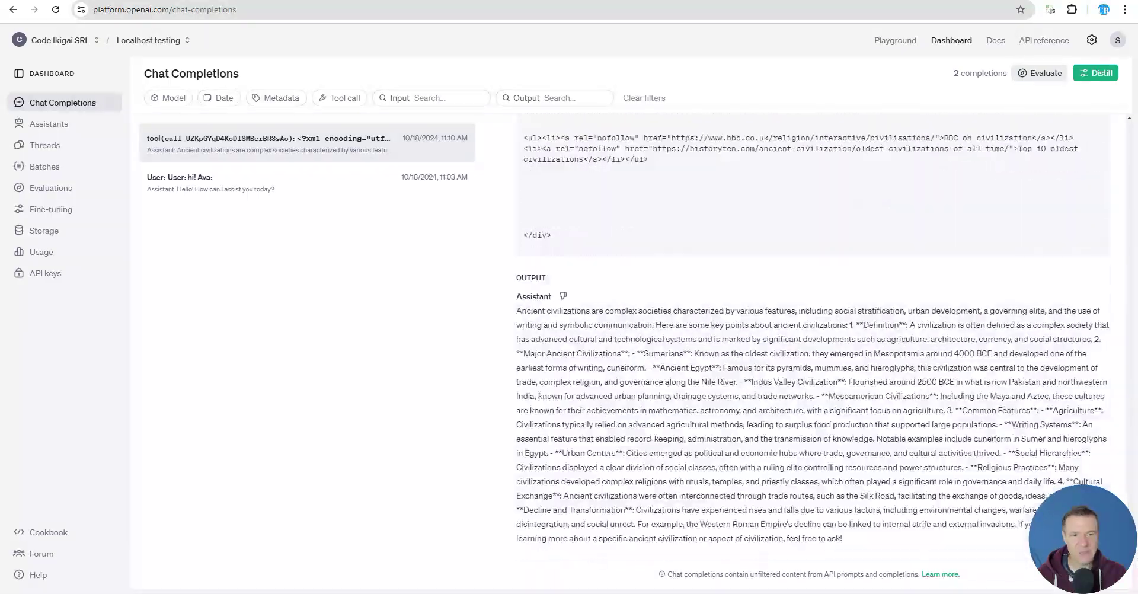
drag(521, 309, 867, 547)
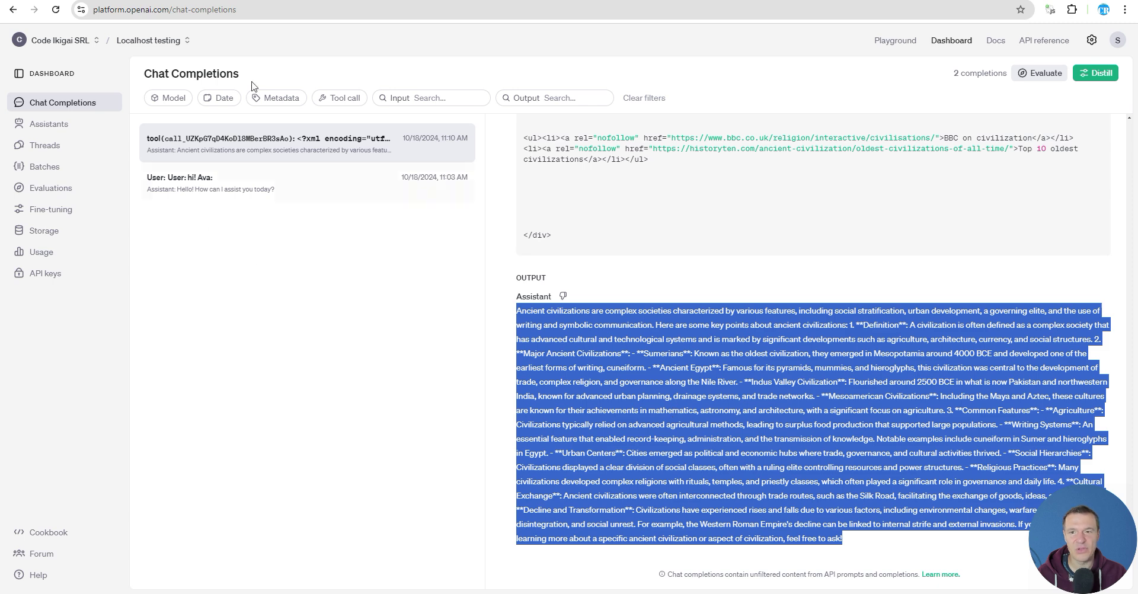
Return to the AI Chatbot settings, disable the 'Website Scraper' extension and save the settings.
click(255, 0)
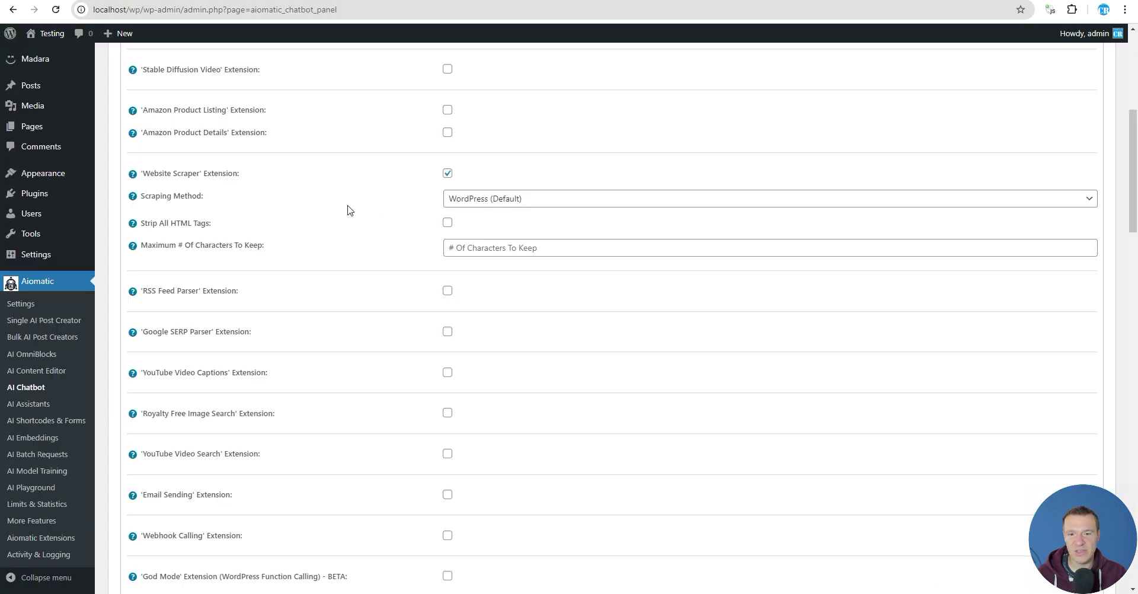
click(447, 173)
scroll(338, 356, up, 6)
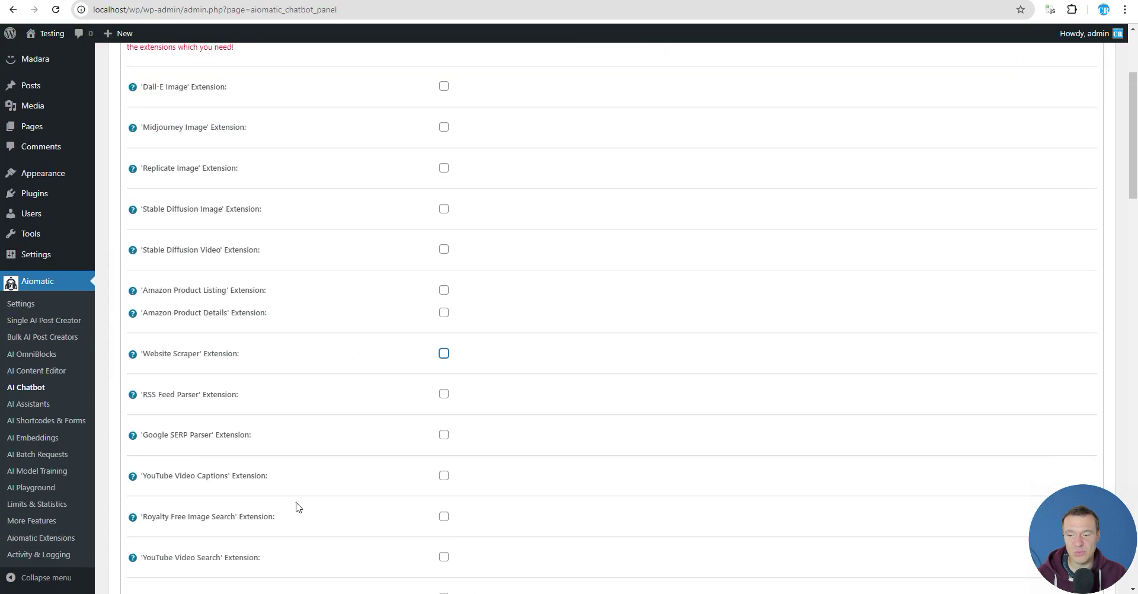
scroll(279, 344, down, 20)
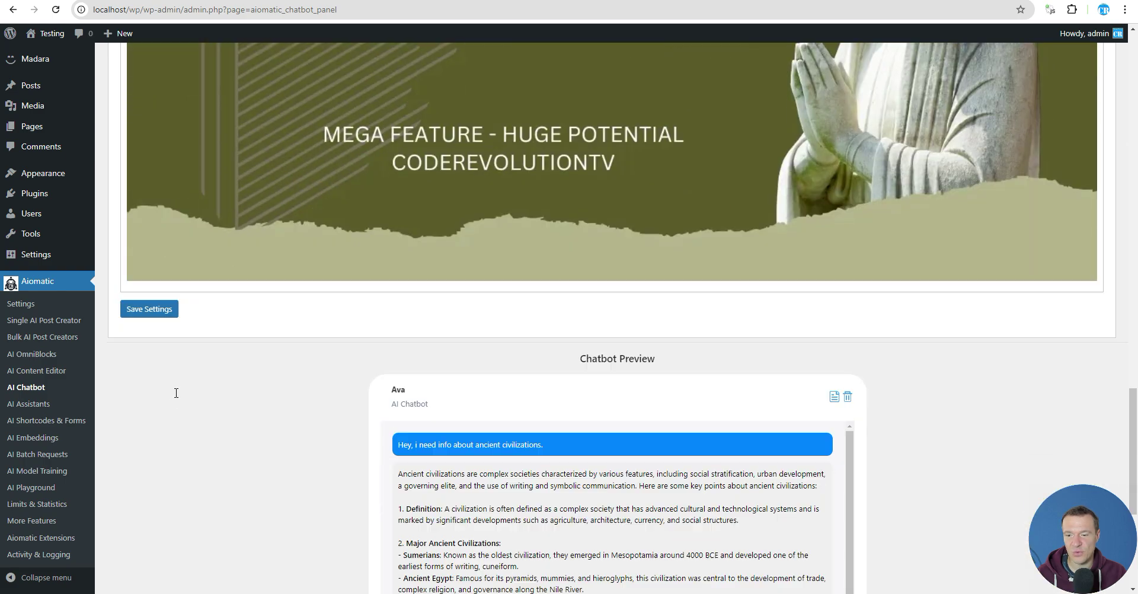
scroll(176, 393, down, 5)
scroll(158, 140, up, 4)
click(148, 250)
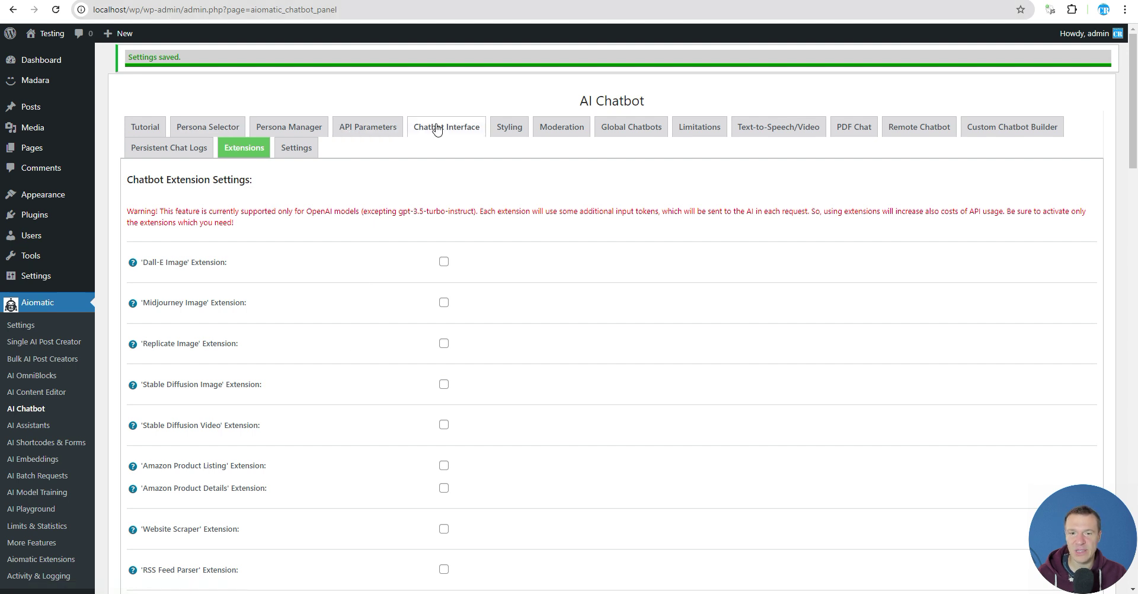
Open the chatbot's API Parameters and send "Hello, Which is the fastest way to change index lights on a Skoda Octavia 3?" in the Chatbot Preview.
click(414, 126)
click(368, 127)
scroll(399, 305, down, 5)
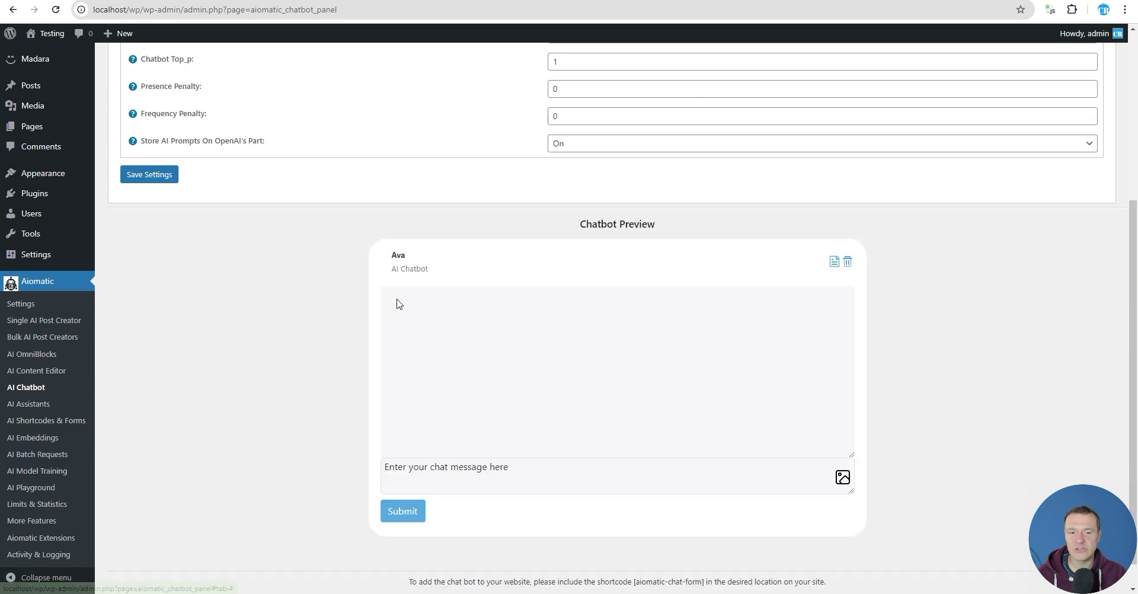
click(421, 454)
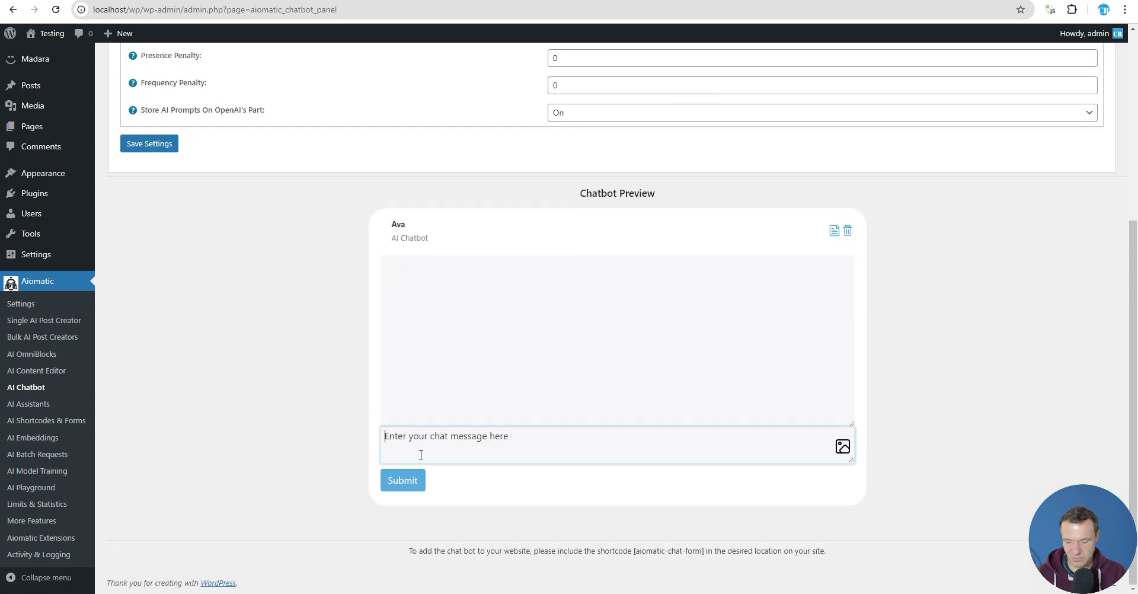
text(Hello,)
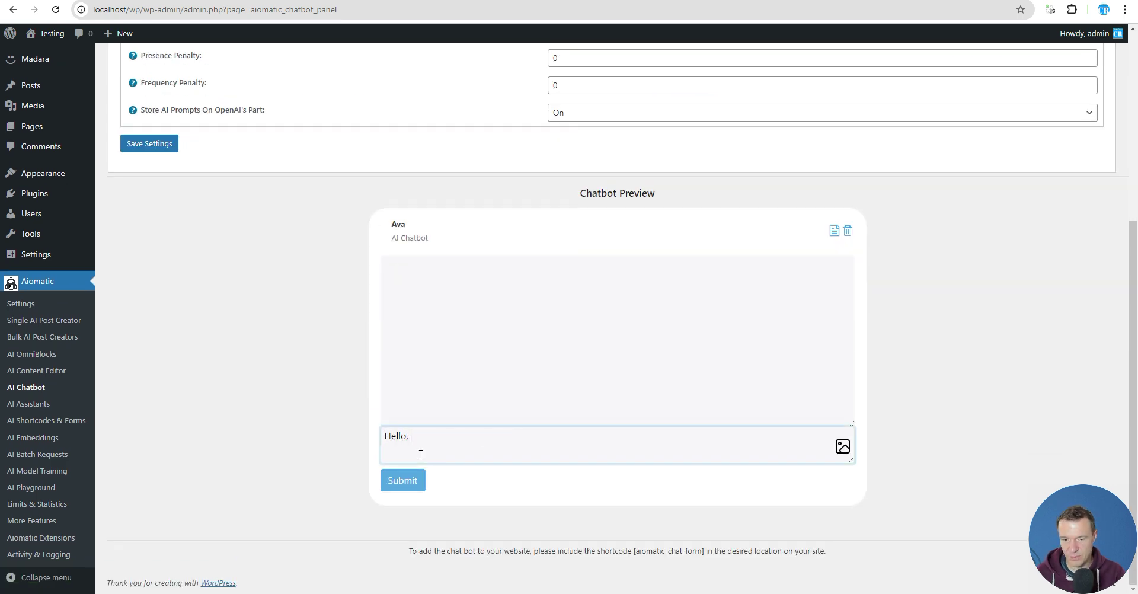
text( Which)
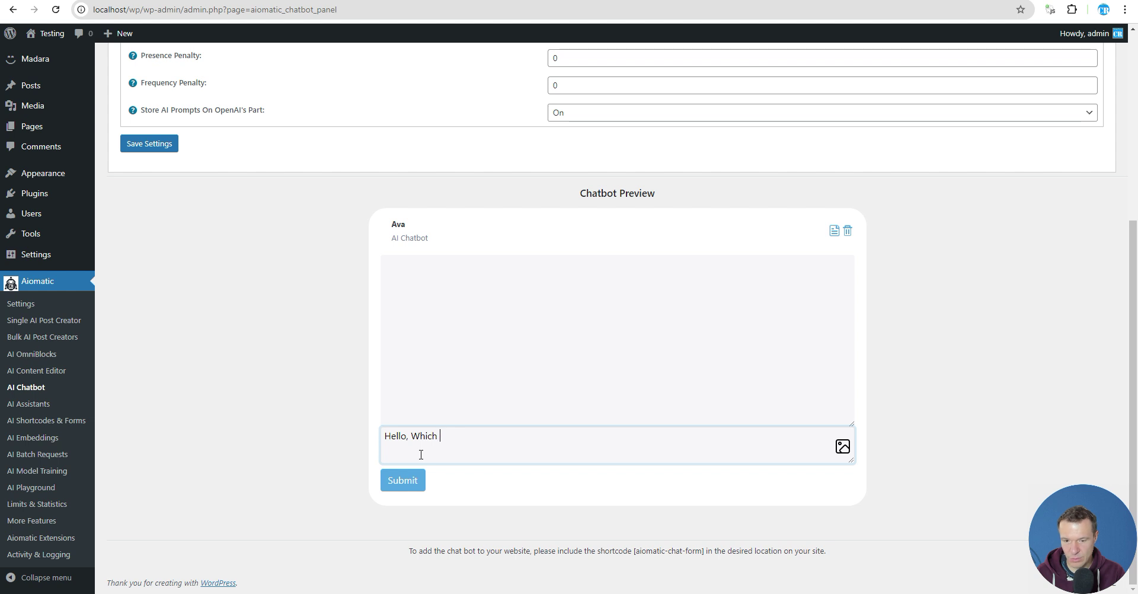
text( is the fastest)
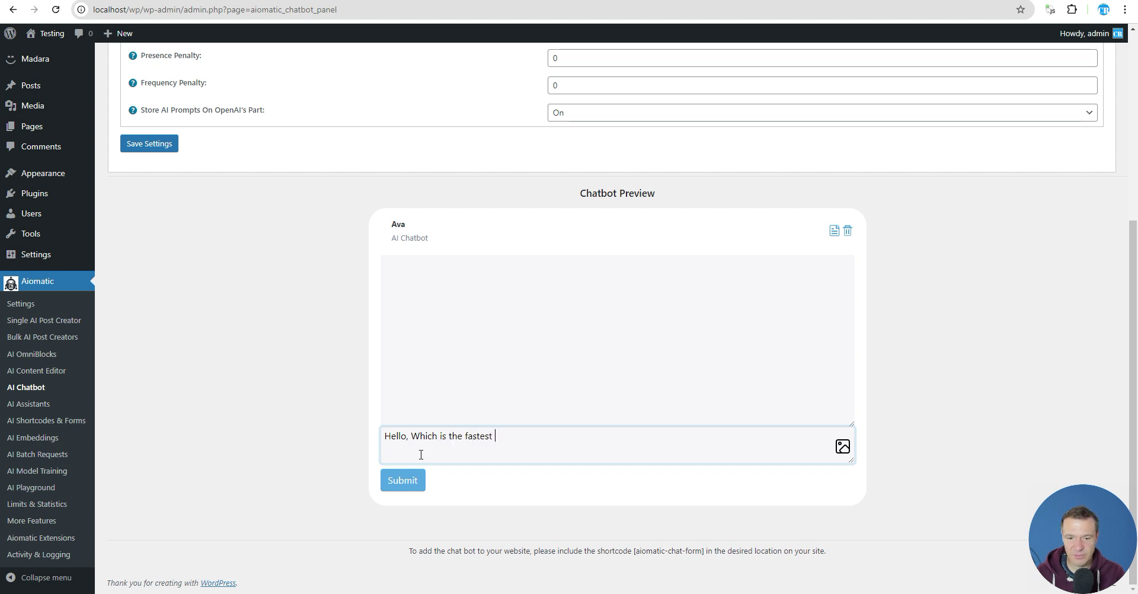
text( way to change )
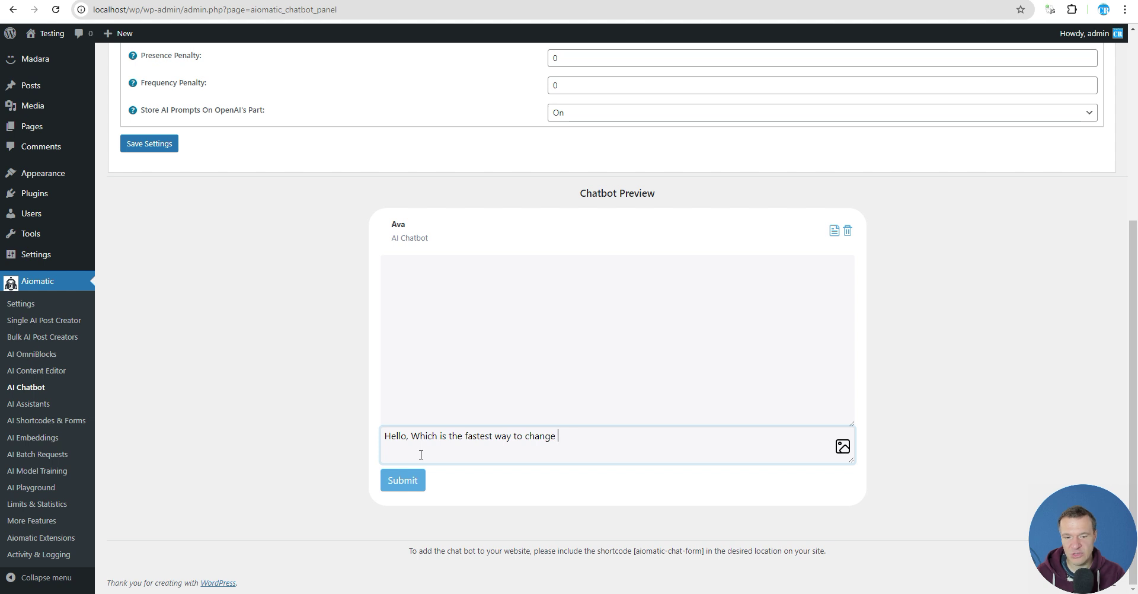
text(index light)
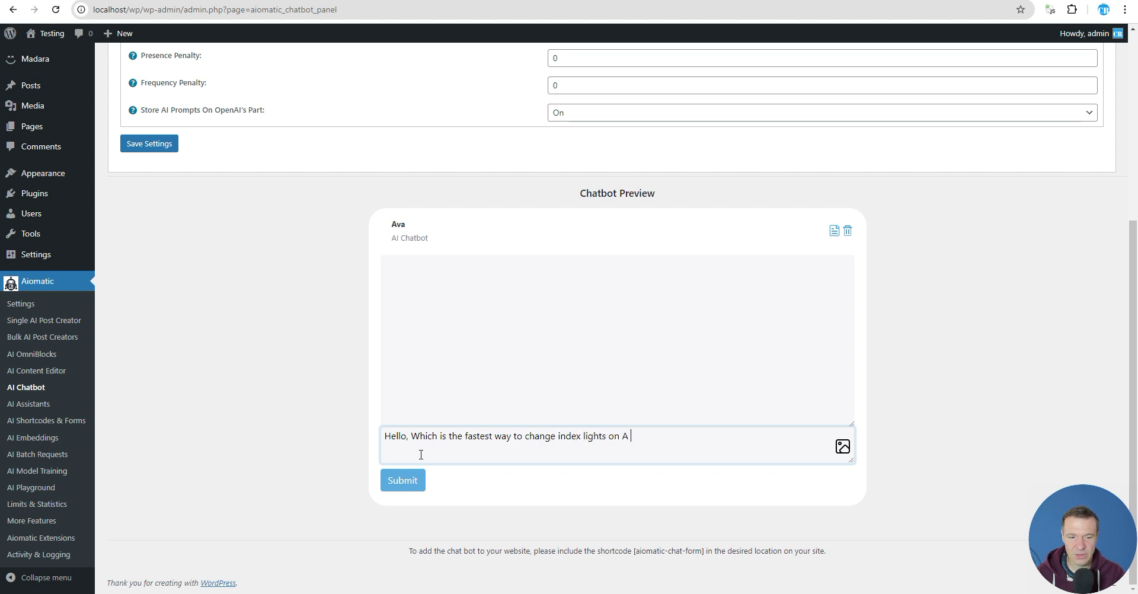
text(s on a Skdo)
text(?)
key(Return)
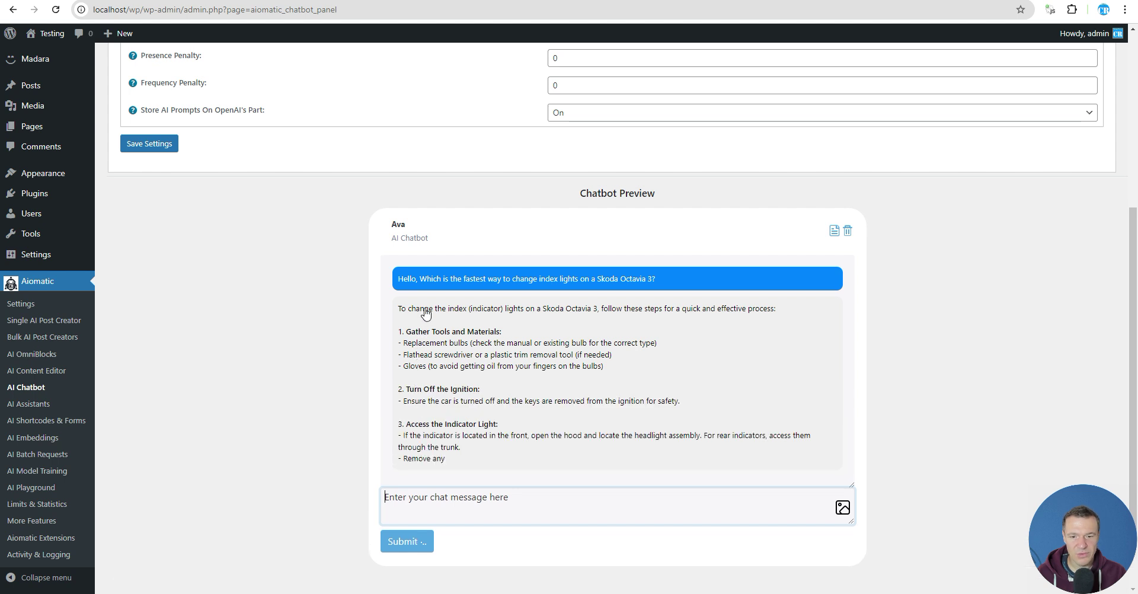
scroll(437, 374, down, 1)
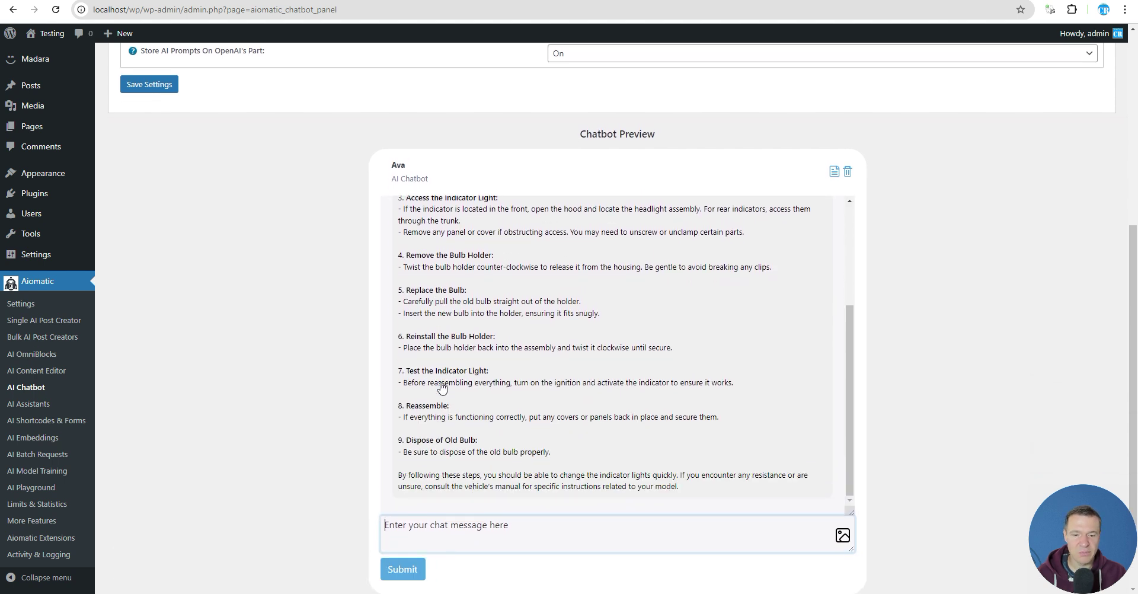
Reload the Chat Completions list on the OpenAI platform and examine the newest completion's user question and assistant reply.
click(83, 1)
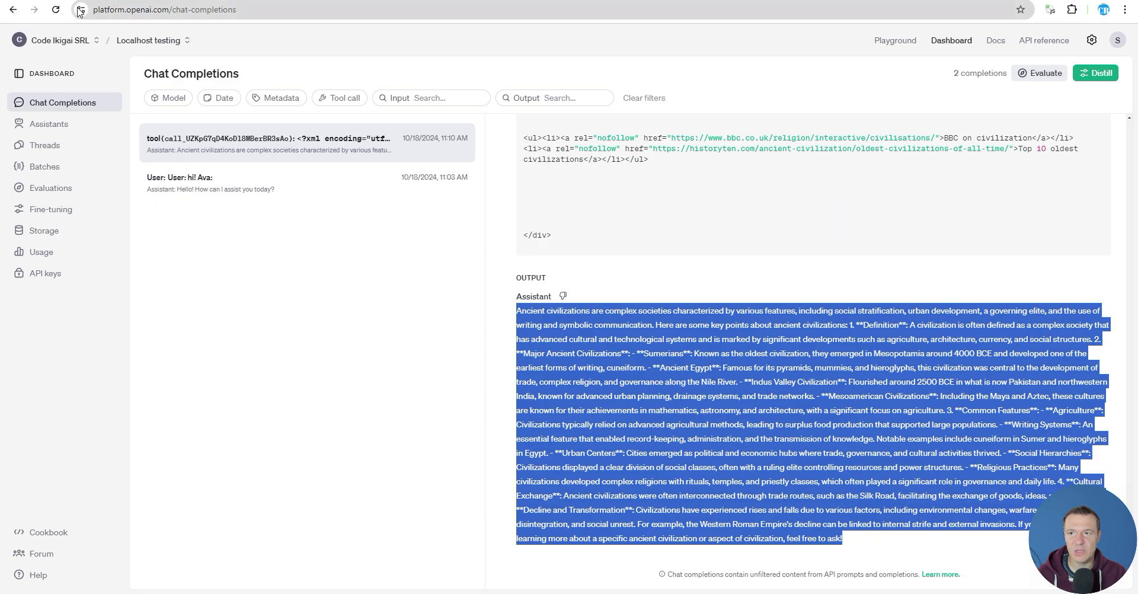
click(55, 9)
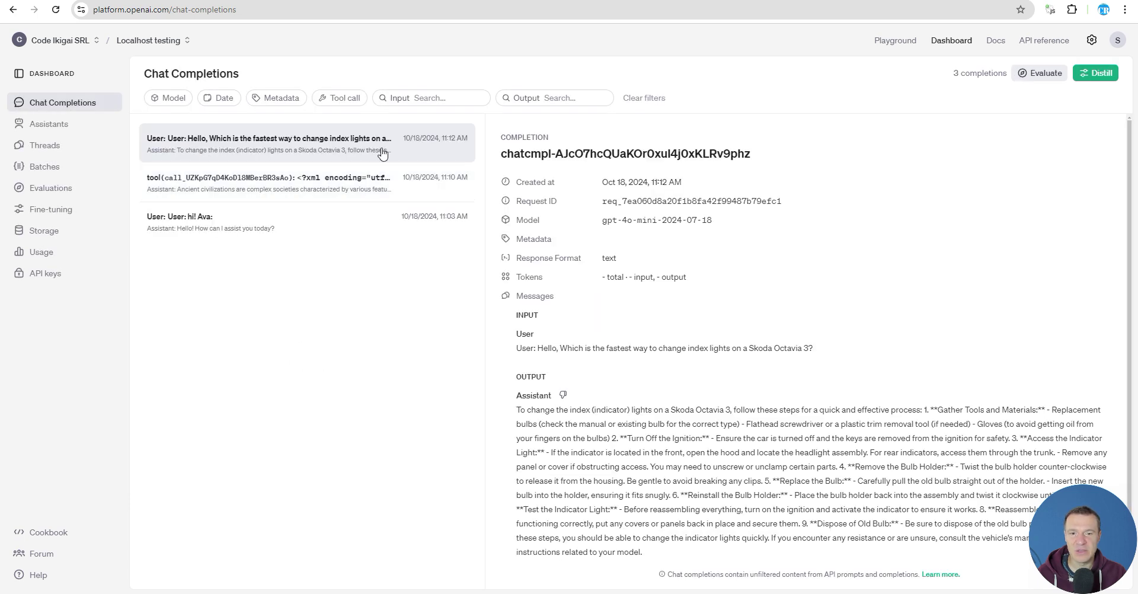
scroll(584, 293, down, 1)
drag(518, 335, 817, 335)
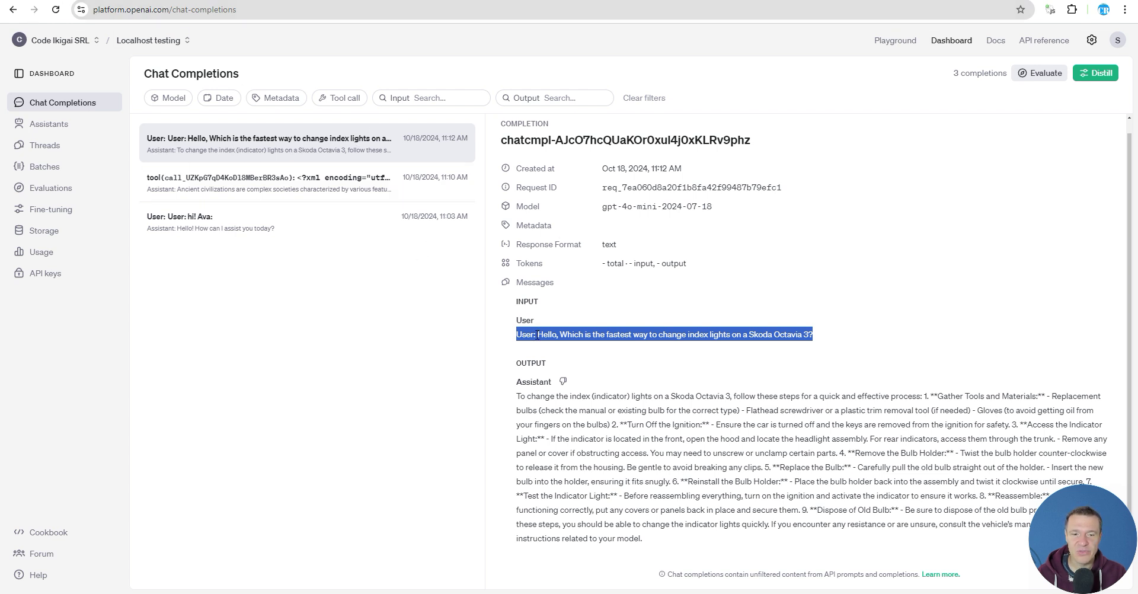
click(551, 338)
drag(539, 334, 813, 336)
drag(518, 396, 642, 426)
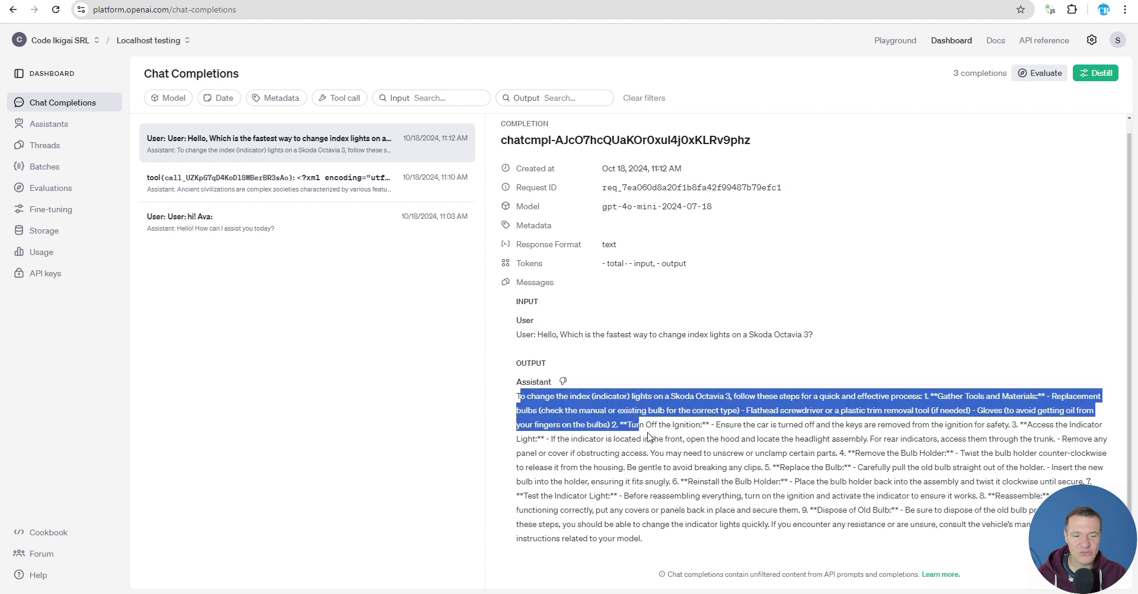
click(643, 453)
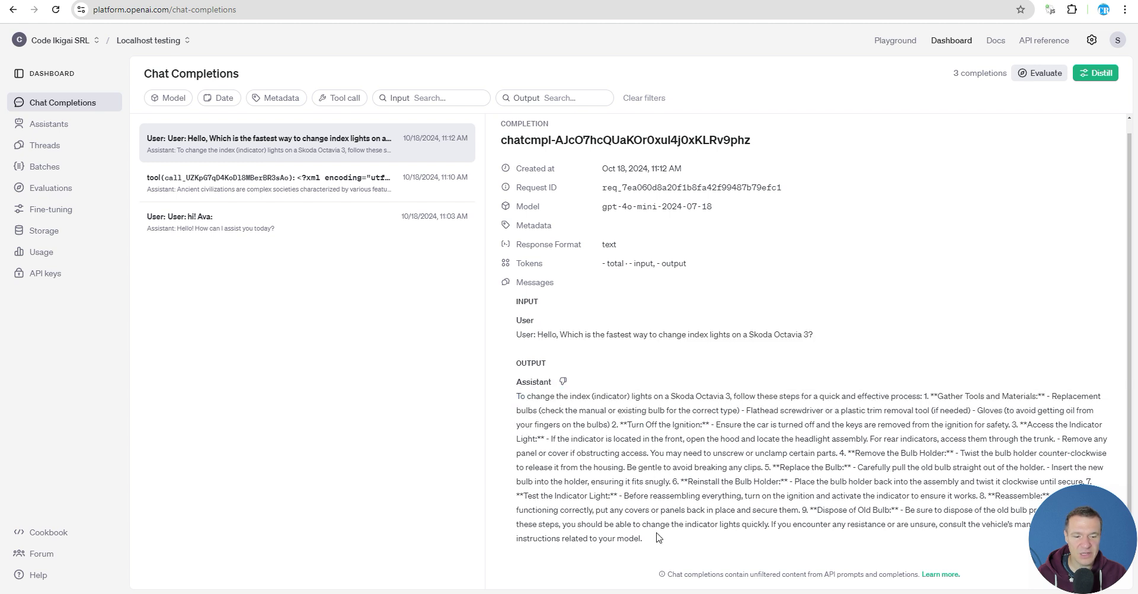
drag(644, 539, 518, 396)
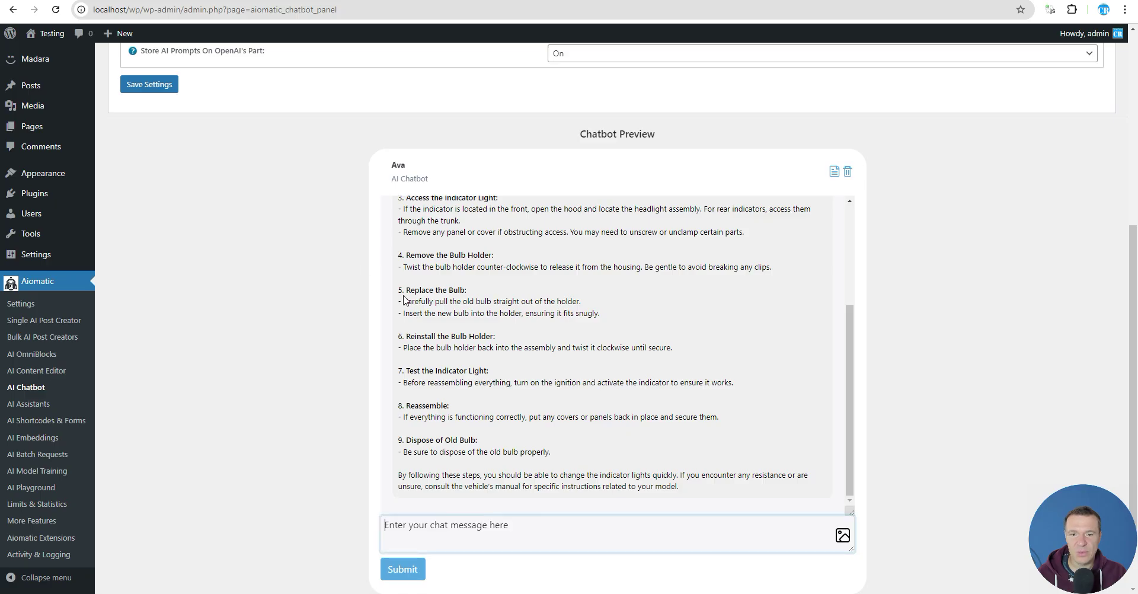
Compare the Skoda Octavia 3 reply in the Chatbot Preview with the output stored on the OpenAI platform.
scroll(646, 374, up, 10)
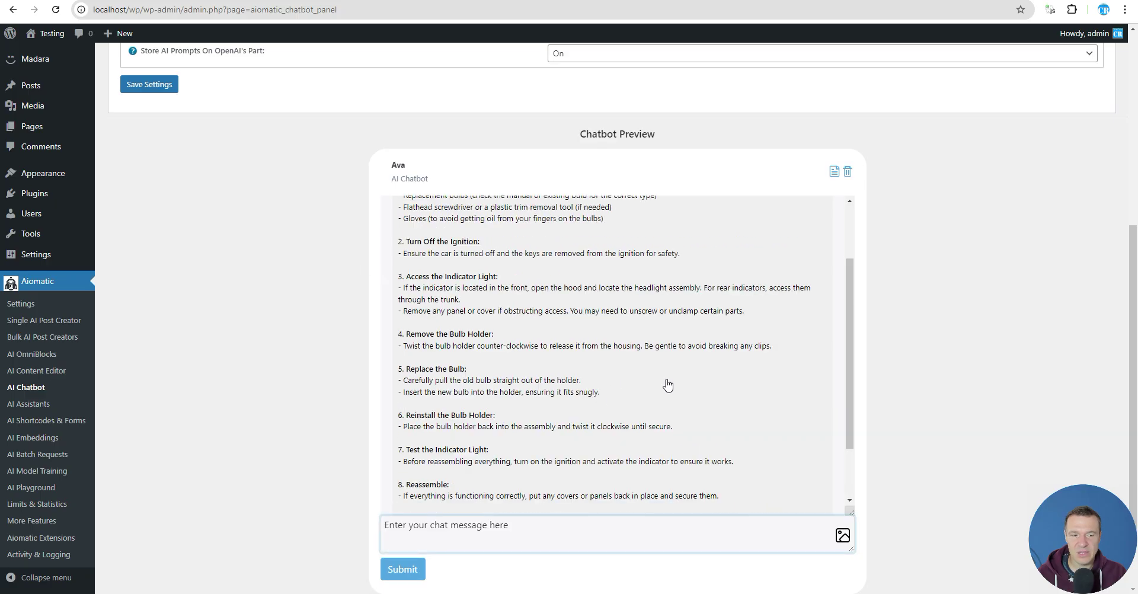
scroll(562, 330, down, 8)
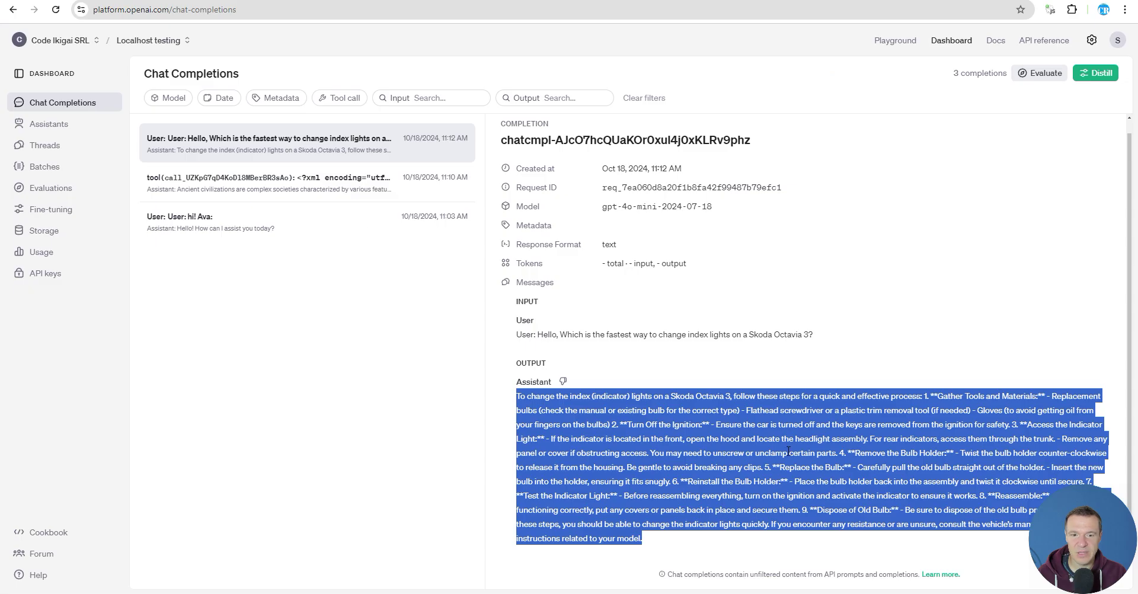
click(751, 450)
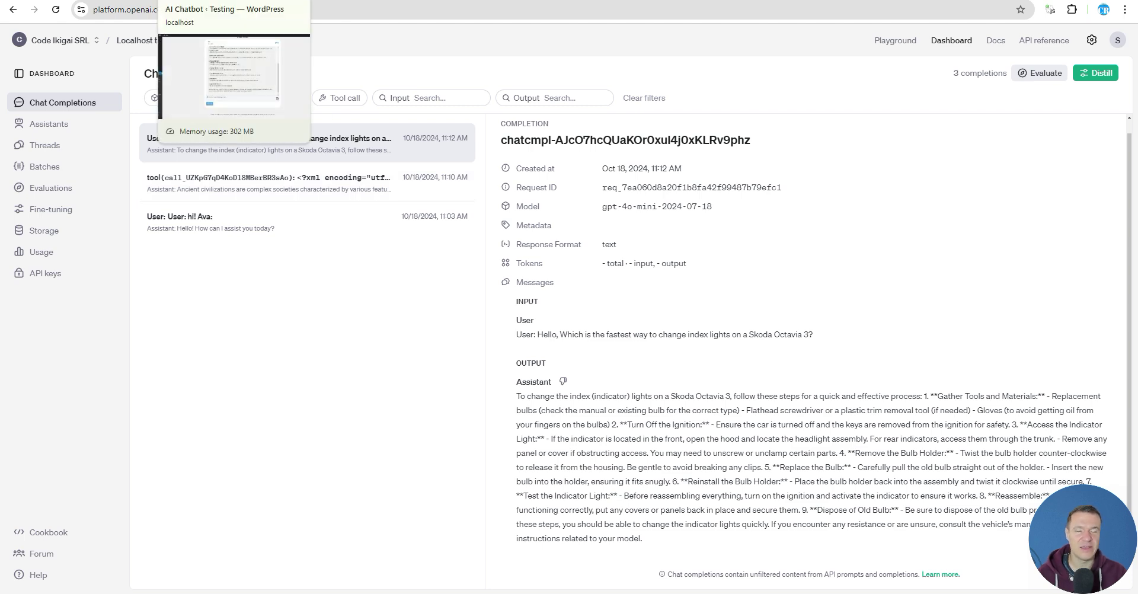
Open Aiomatic's Bulk AI Post Creators in WordPress and enter "Diabetes in children" as the new Topic Based rule's post title.
click(237, 1)
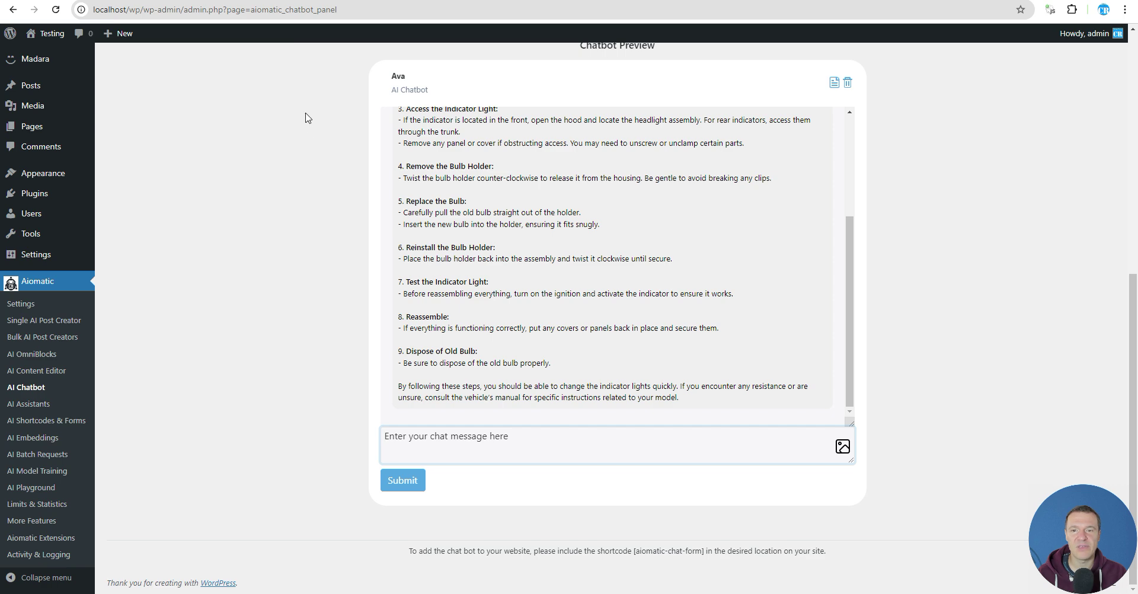
middle_click(30, 341)
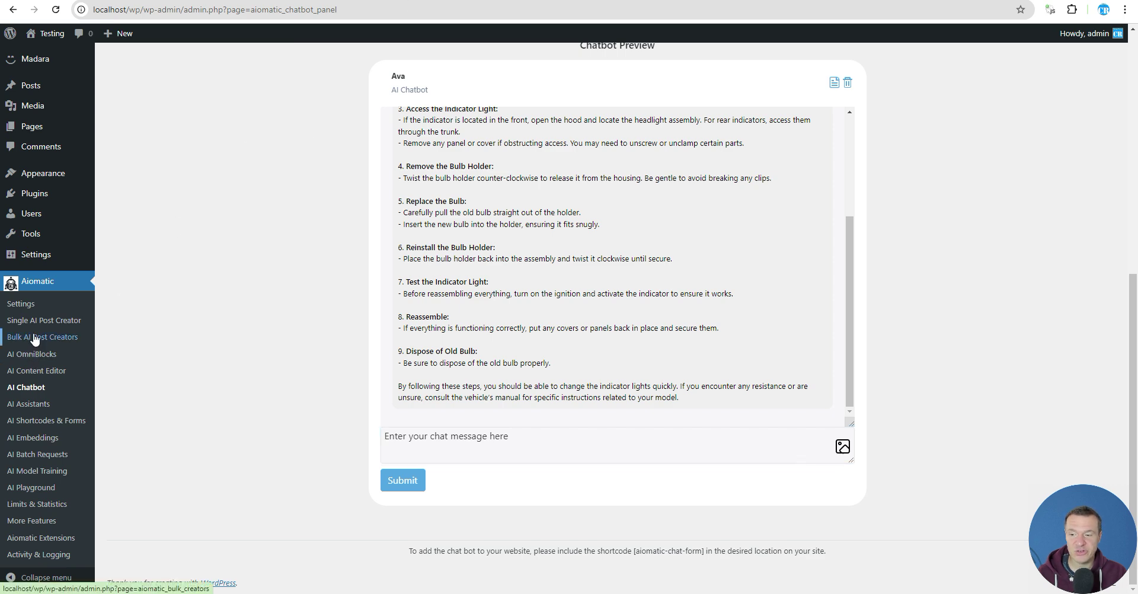
click(11, 340)
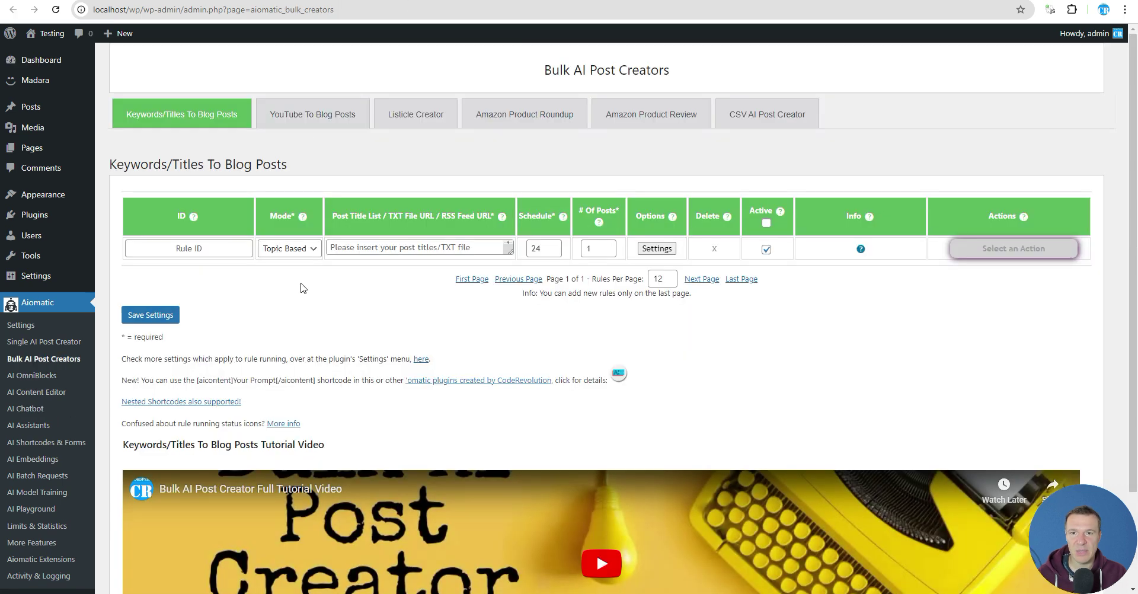
click(355, 243)
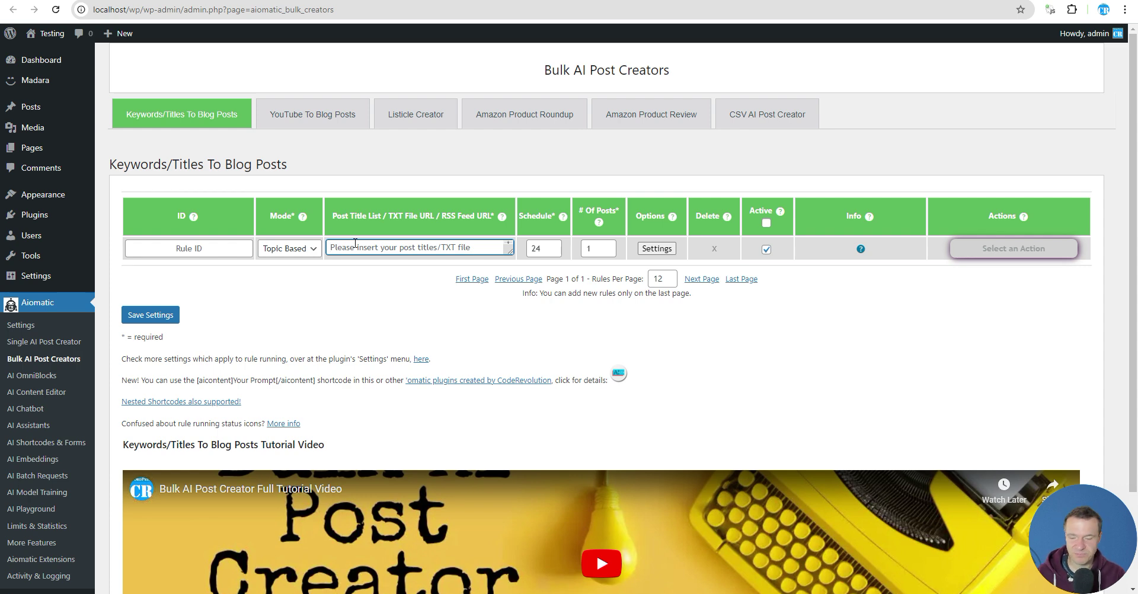
text(Diabe)
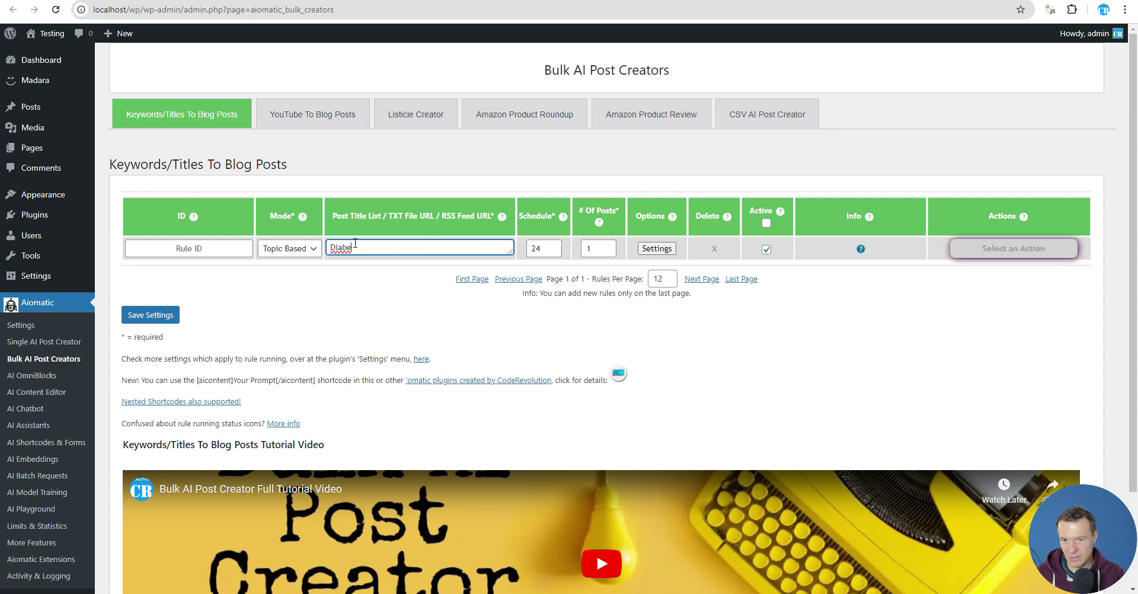
text(tes in children)
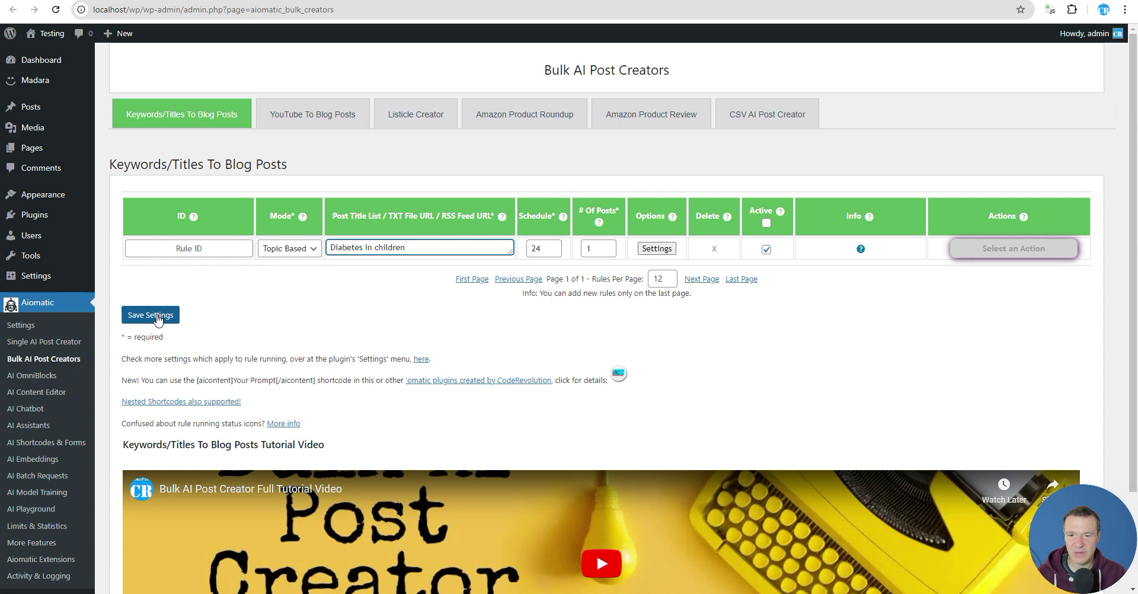
Copy "Diabetes in children" into the new rule's topic list for auto-generated post titles and save the rule.
key(ctrl+a)
key(ctrl+c)
click(654, 252)
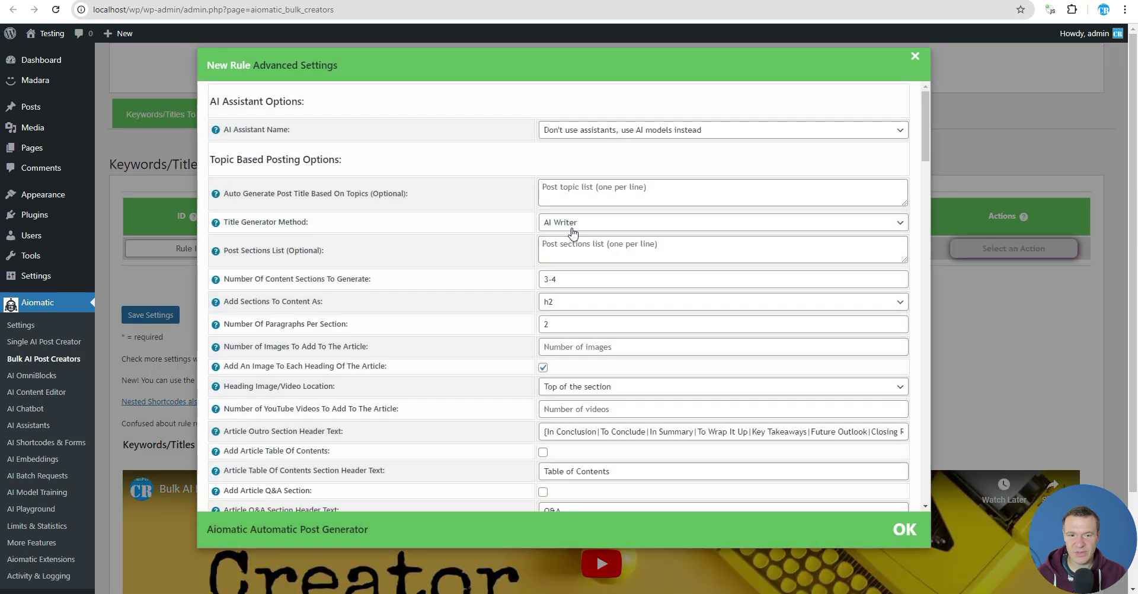
click(637, 186)
key(ctrl+v)
click(160, 314)
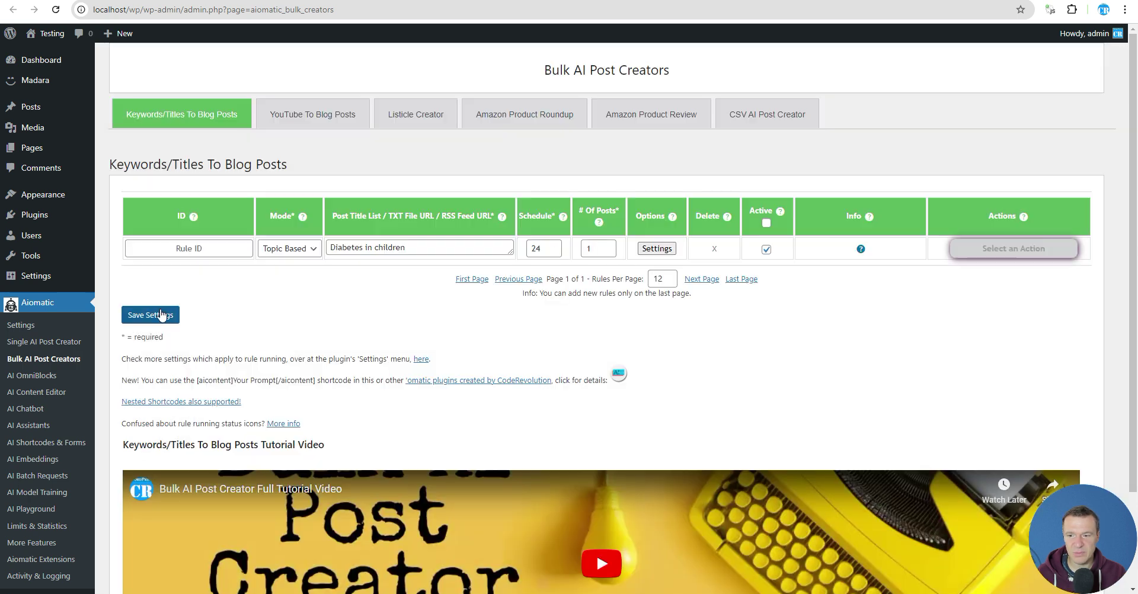
click(160, 314)
Run the saved "Diabetes in children" rule immediately and confirm the run.
click(981, 250)
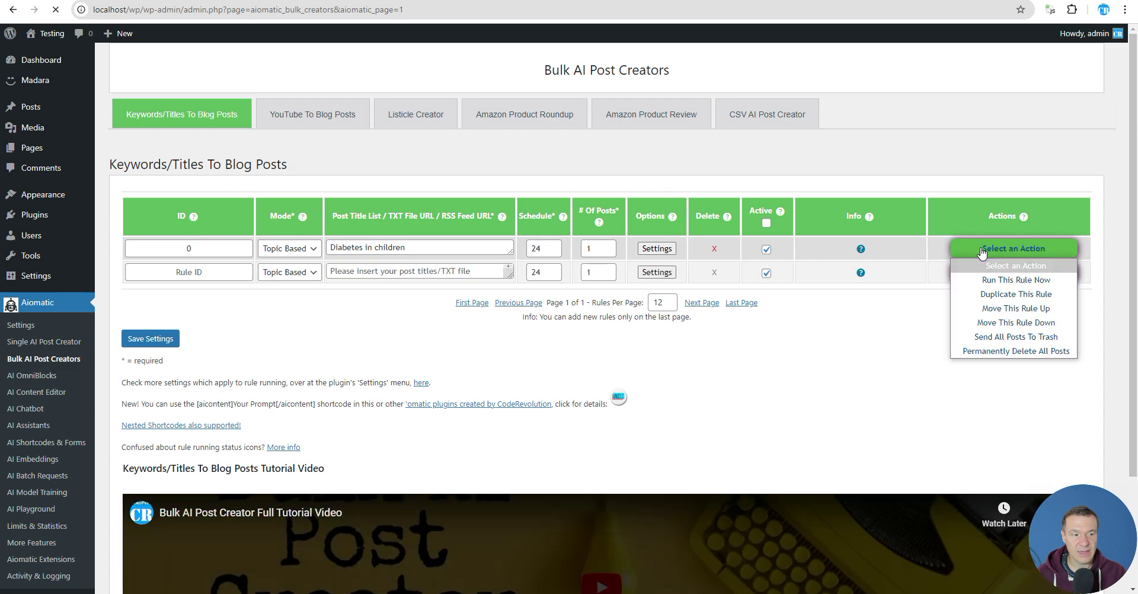
click(1016, 279)
key(Return)
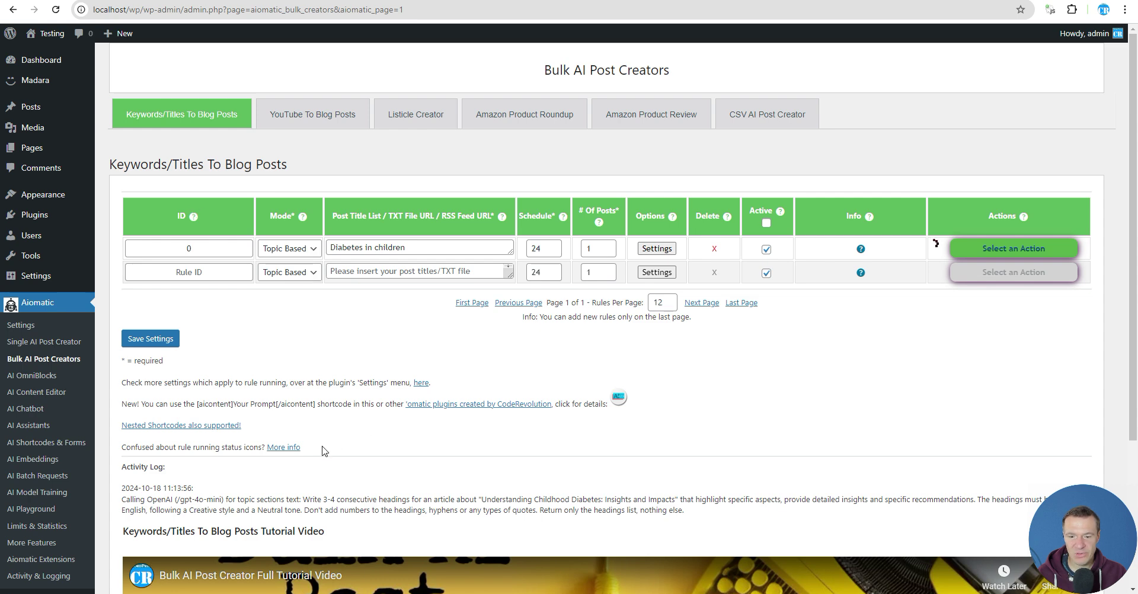
Review the content parameters and prompts in the "Diabetes in children" rule's advanced settings, and close them.
scroll(184, 468, down, 1)
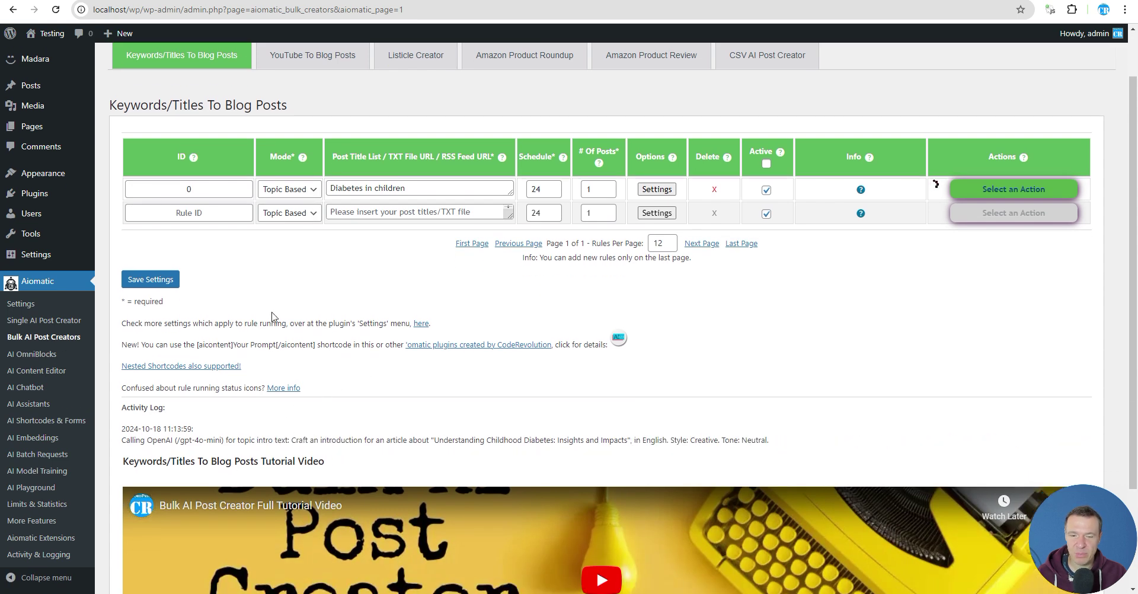
scroll(275, 326, up, 1)
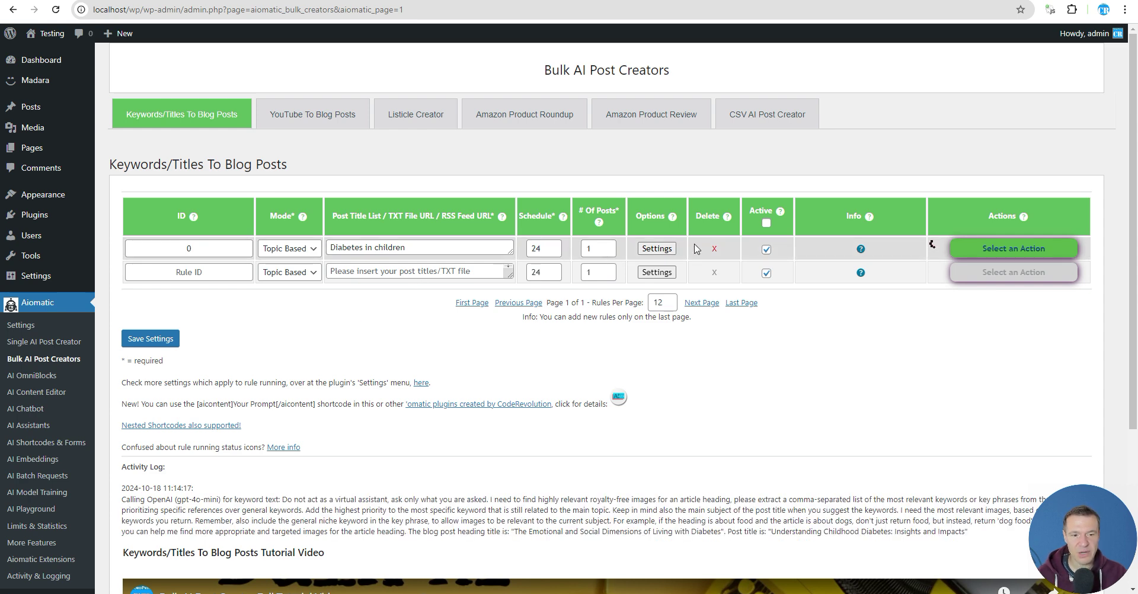
click(657, 248)
scroll(486, 208, down, 3)
scroll(486, 209, down, 10)
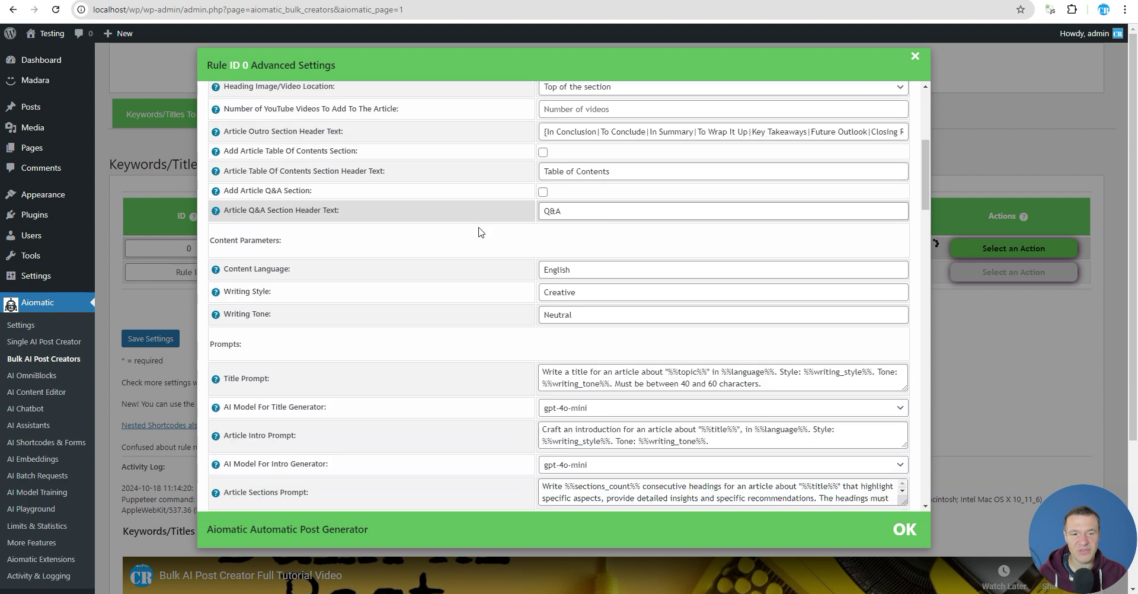
click(984, 373)
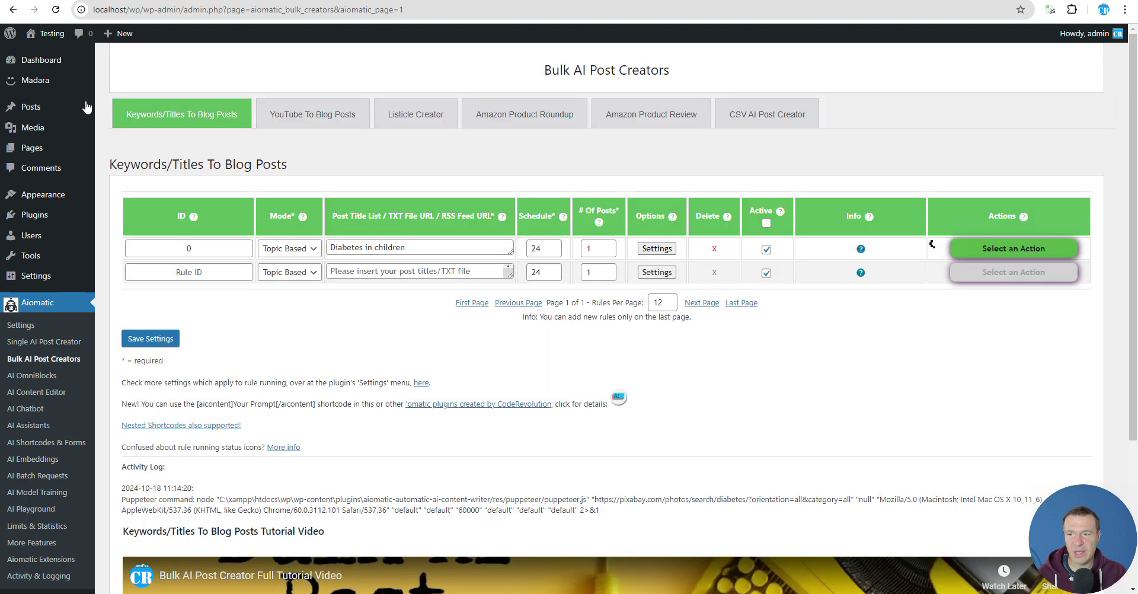
Open the Testing site in a new tab, and view the "Diabetes in children" title prompt in OpenAI's refreshed Chat Completions list.
mouse_move(46, 33)
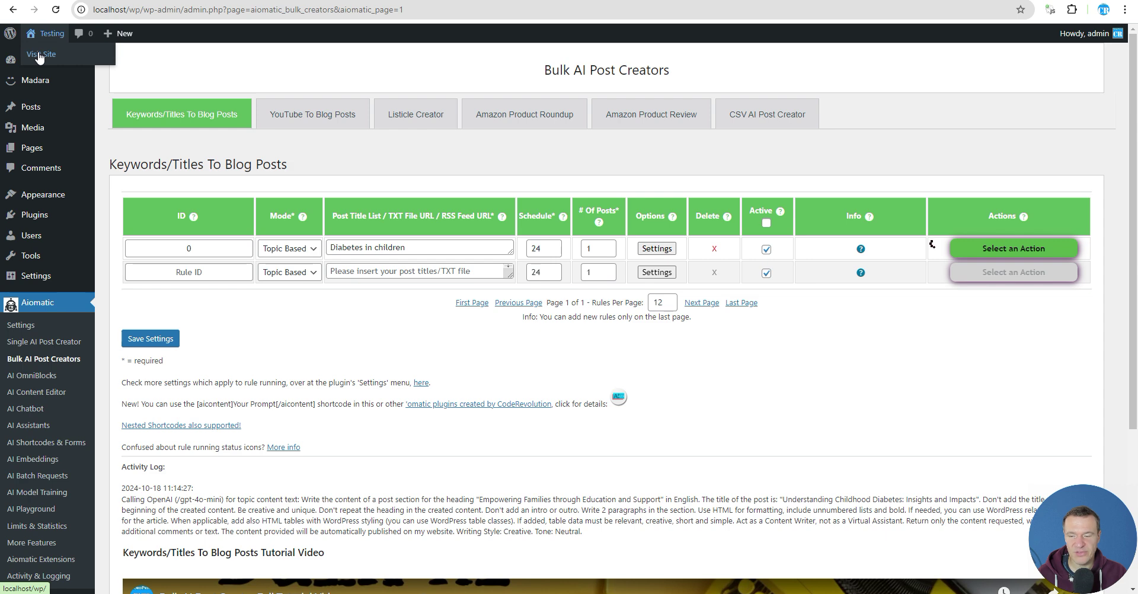
middle_click(40, 58)
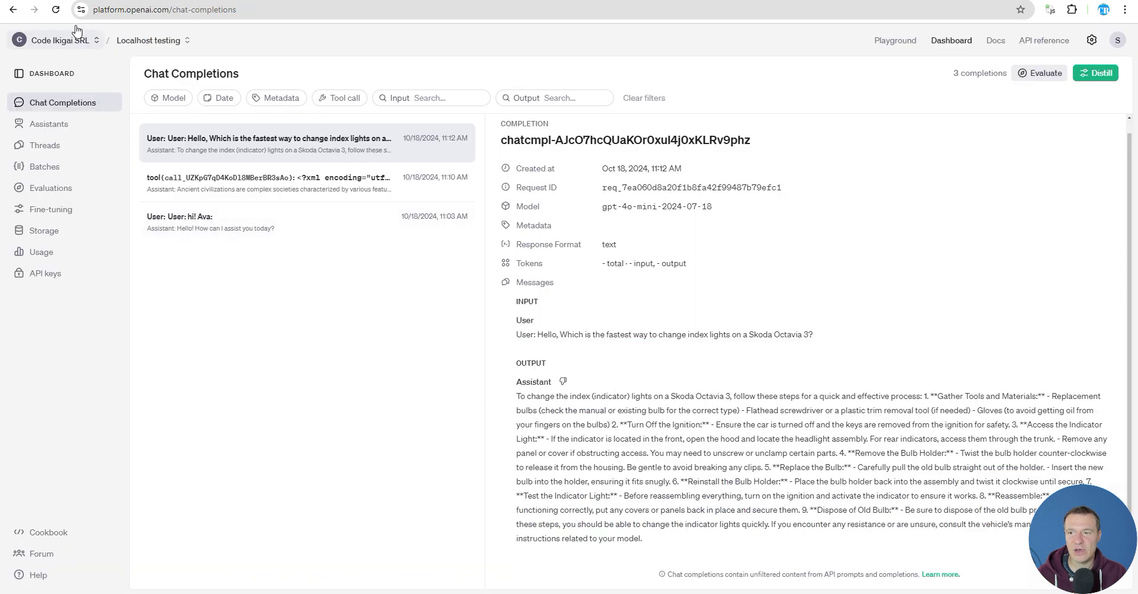
click(56, 10)
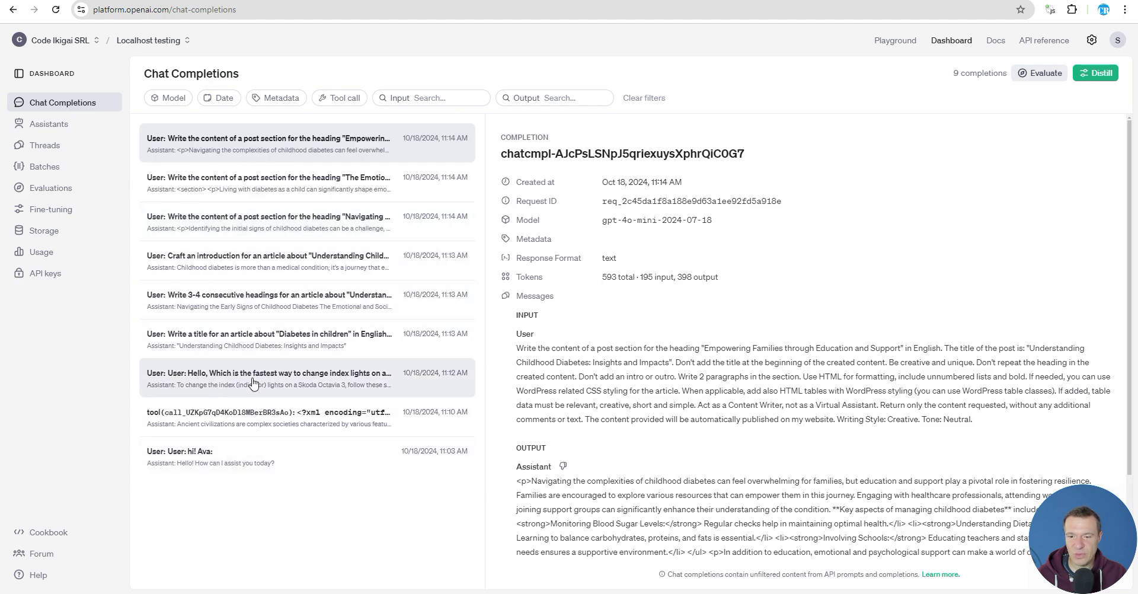
click(259, 337)
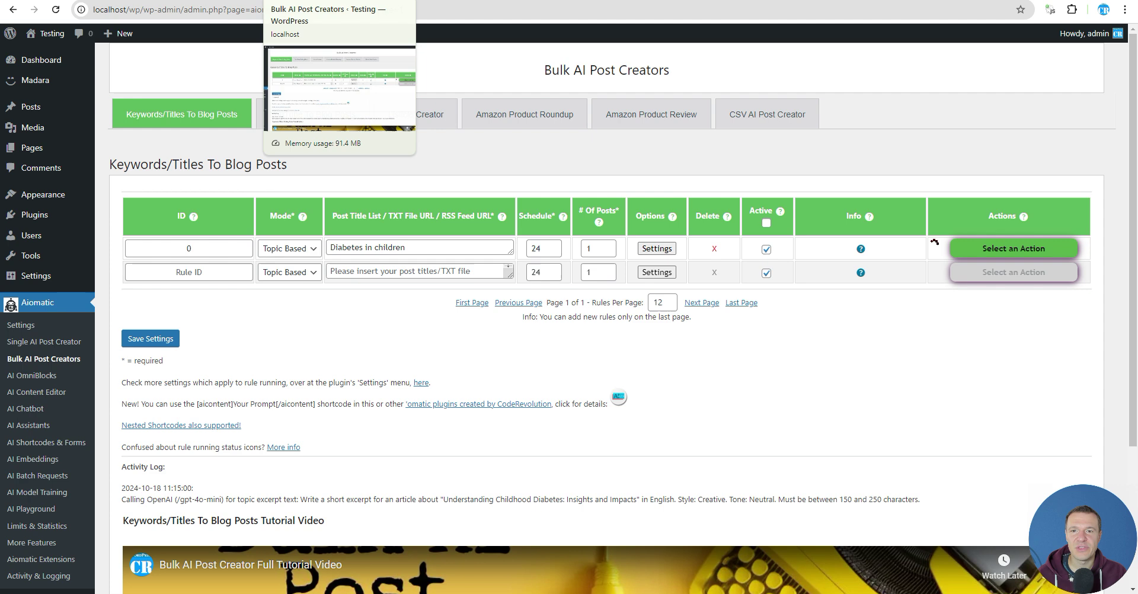
Refresh the Testing site's homepage and open the generated post "Understanding Childhood Diabetes: Insights and Impacts".
click(320, 1)
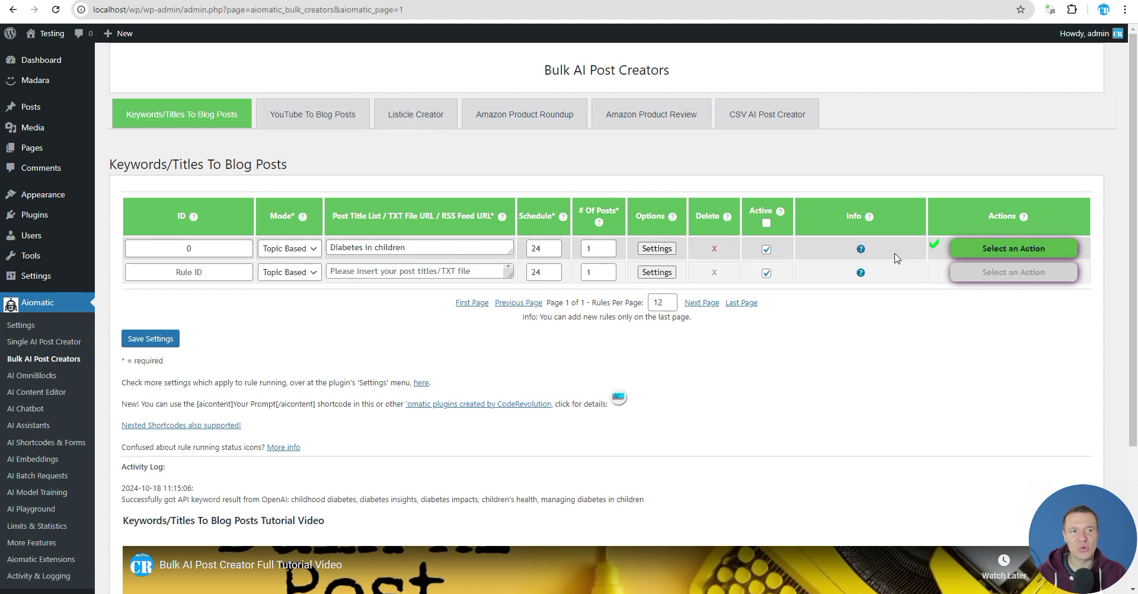
click(325, 2)
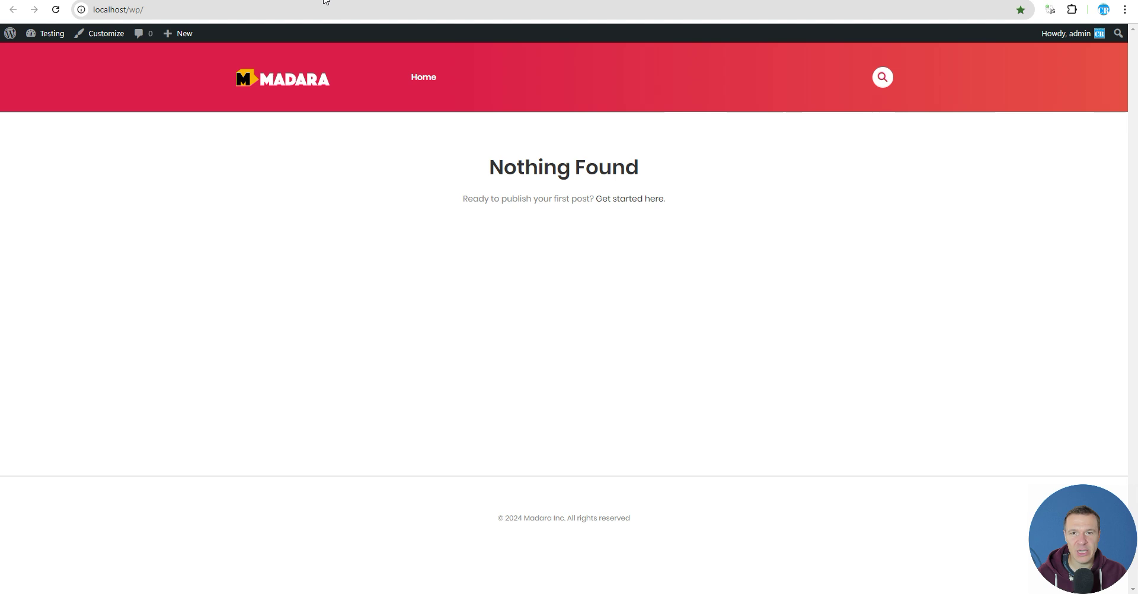
click(56, 10)
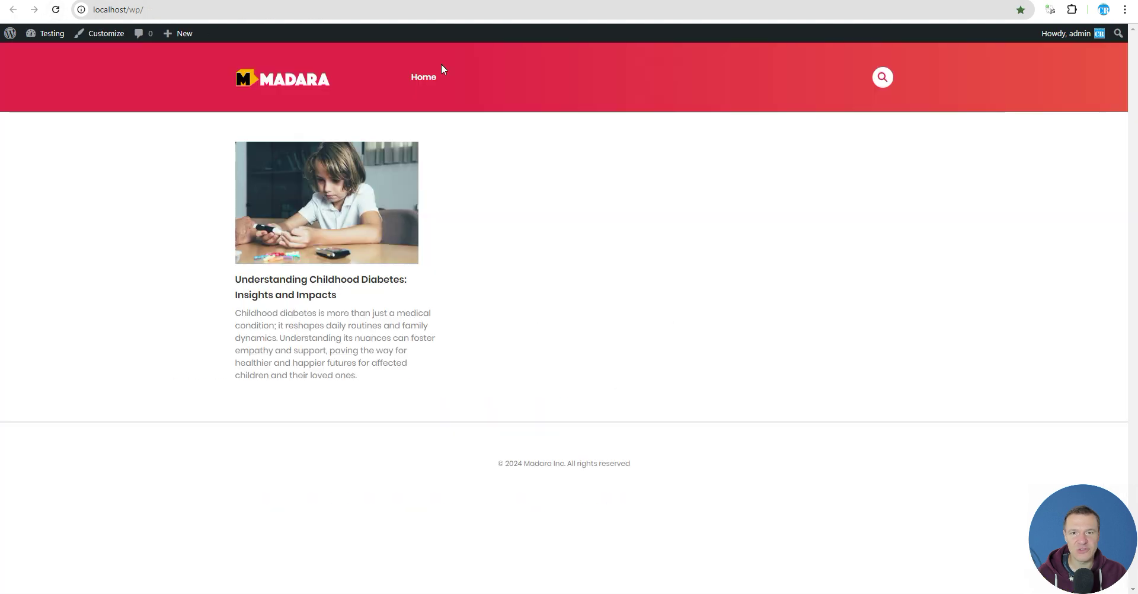
click(321, 199)
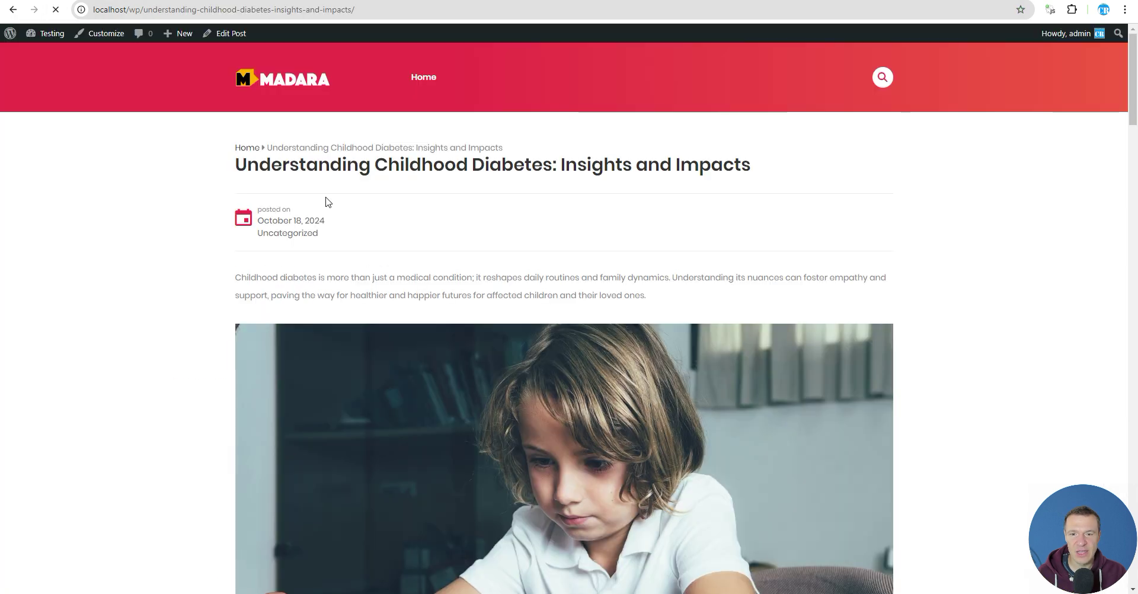
Examine the generated post's intro, images, section headings, lists, tables and closing section.
scroll(406, 347, down, 4)
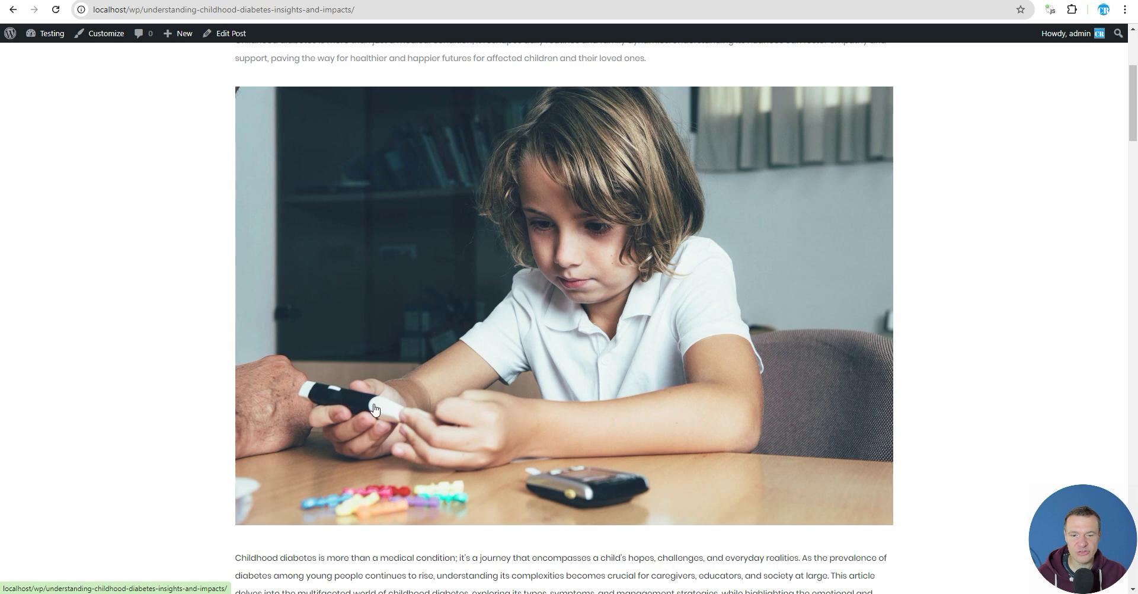
scroll(427, 415, up, 2)
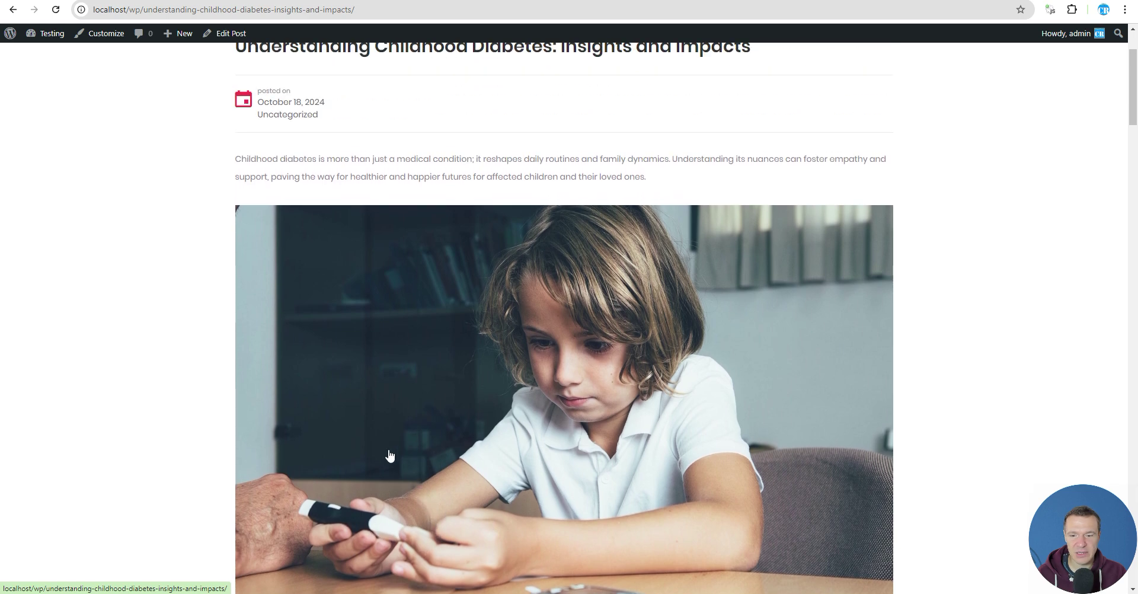
scroll(317, 427, down, 15)
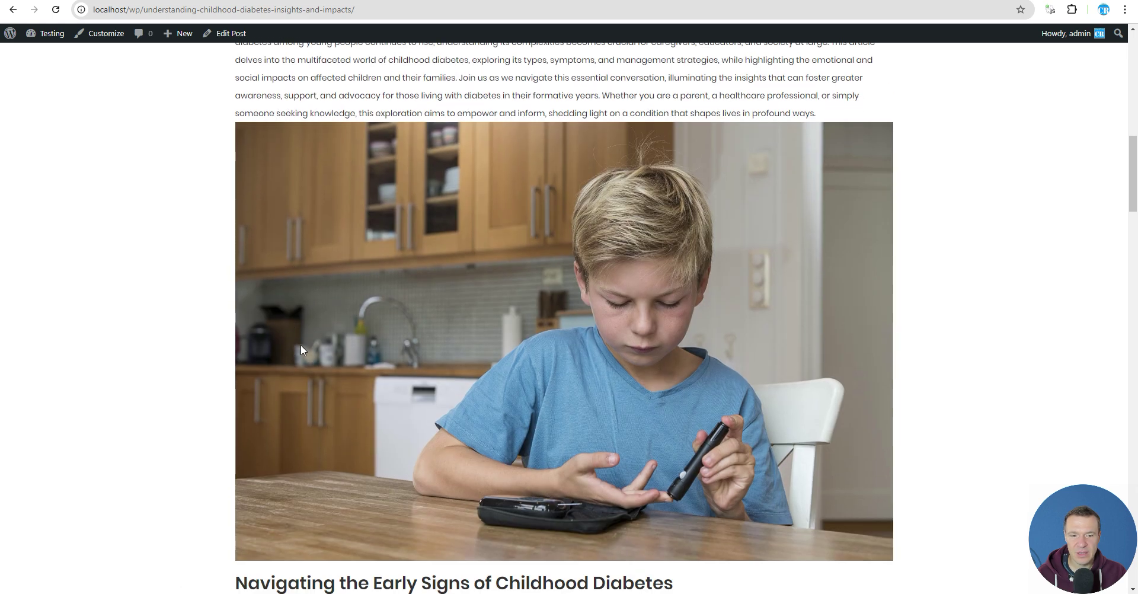
scroll(587, 261, down, 12)
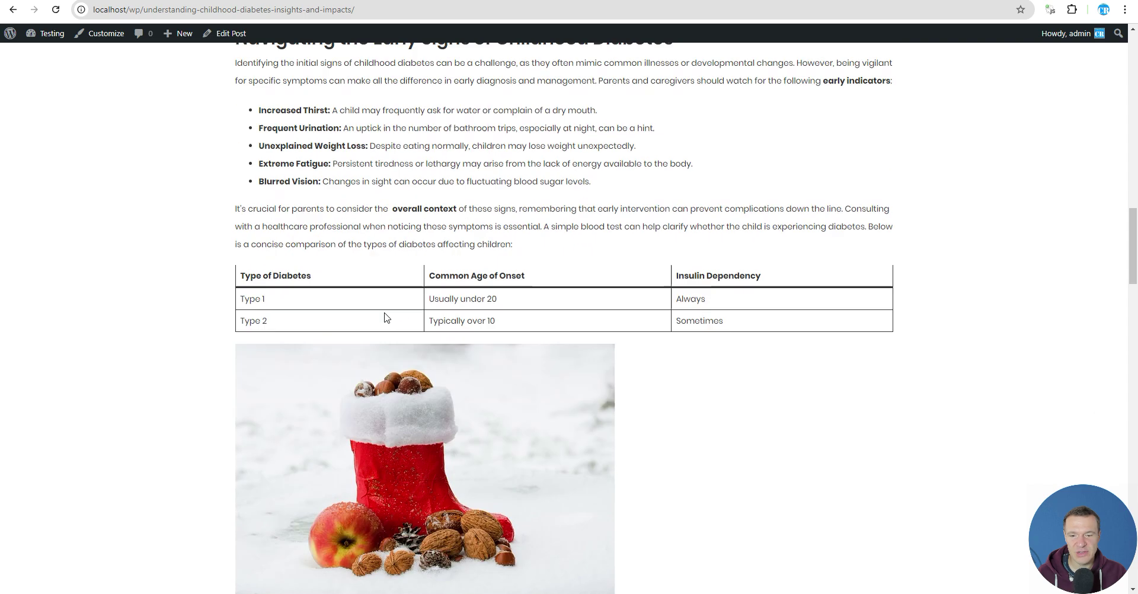
scroll(352, 344, down, 3)
scroll(381, 176, up, 4)
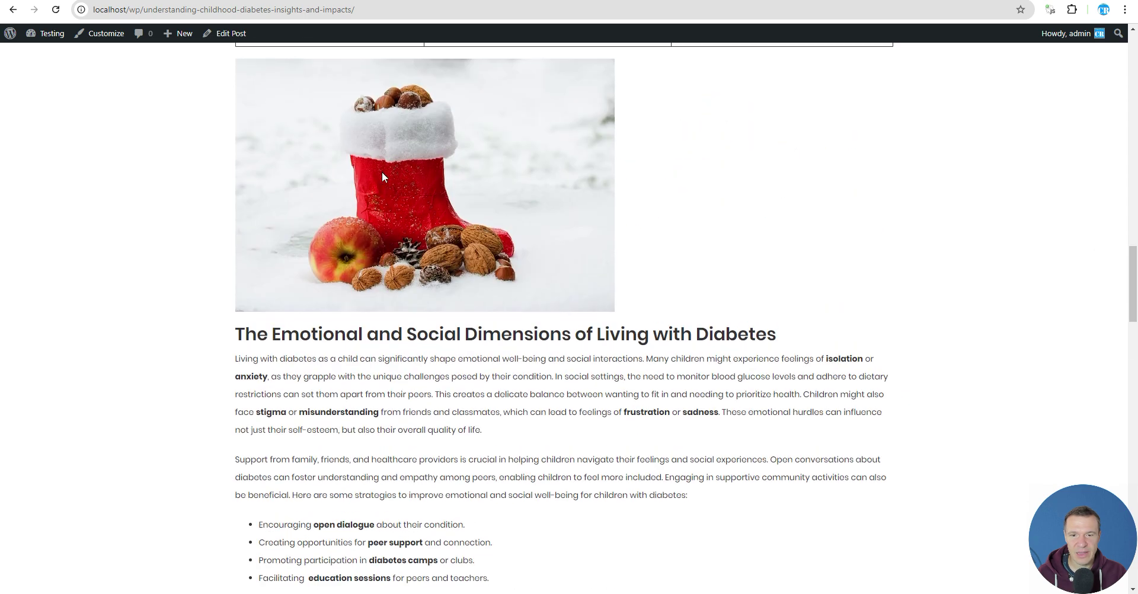
scroll(336, 340, down, 9)
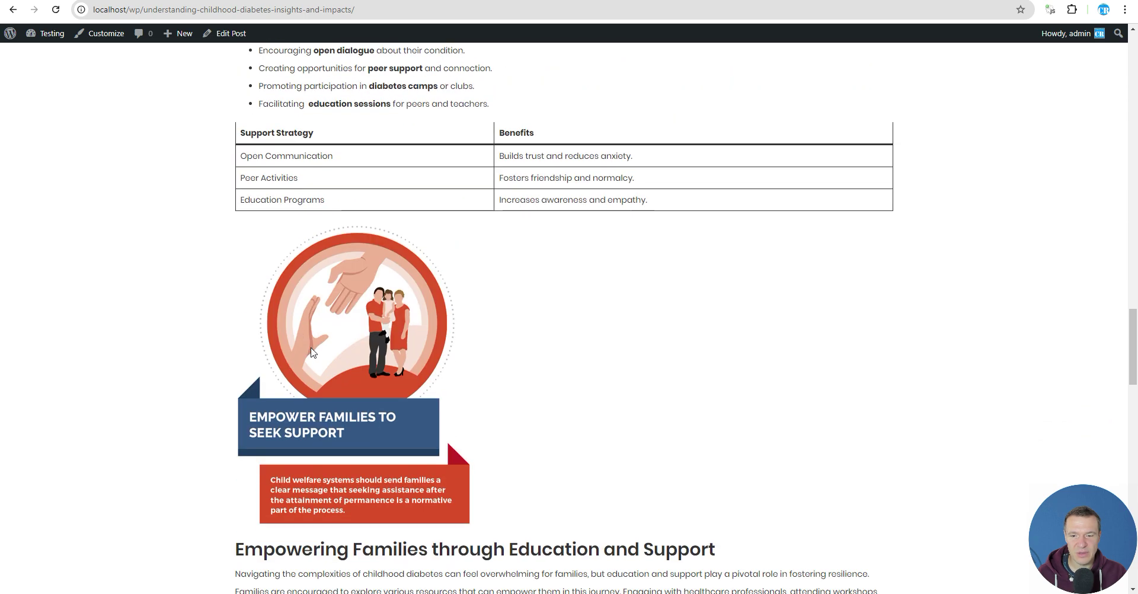
scroll(303, 375, down, 14)
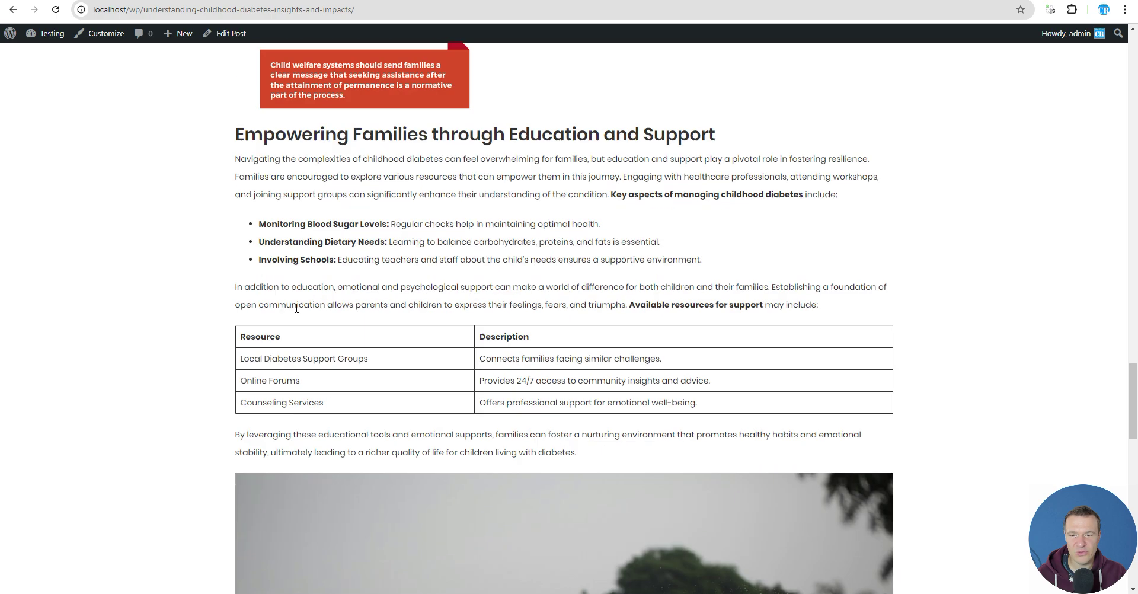
scroll(307, 311, down, 10)
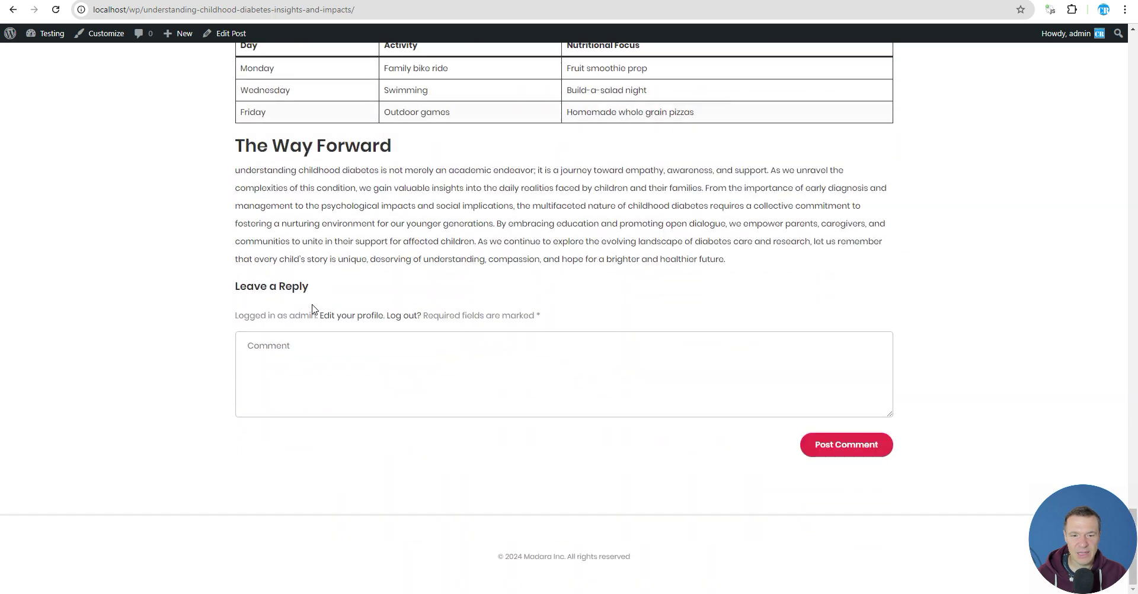
scroll(779, 341, up, 5)
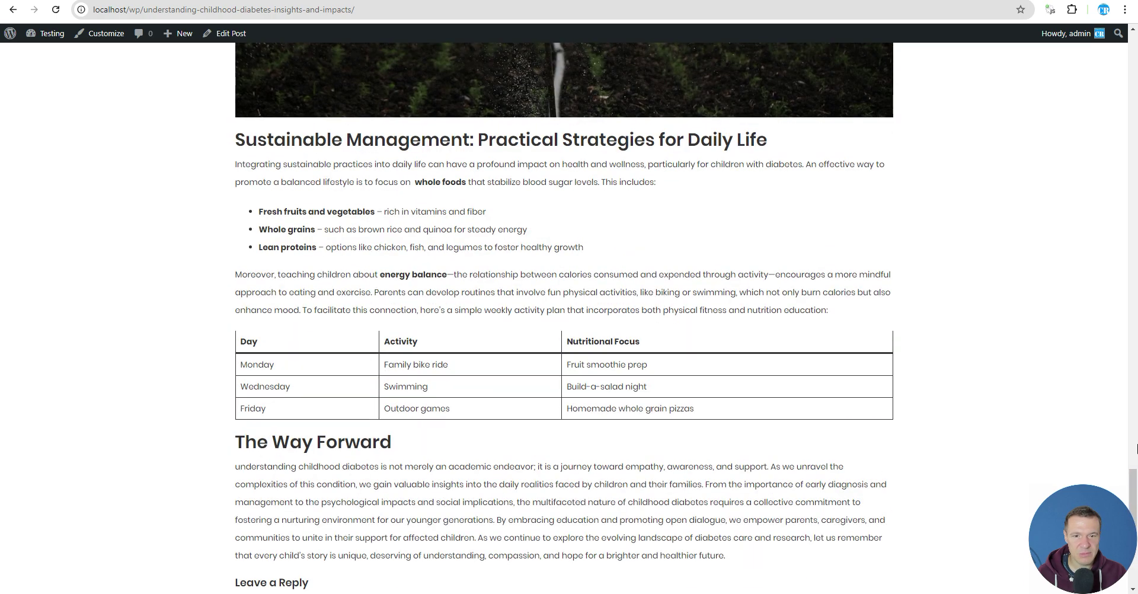
drag(1133, 480, 1108, 138)
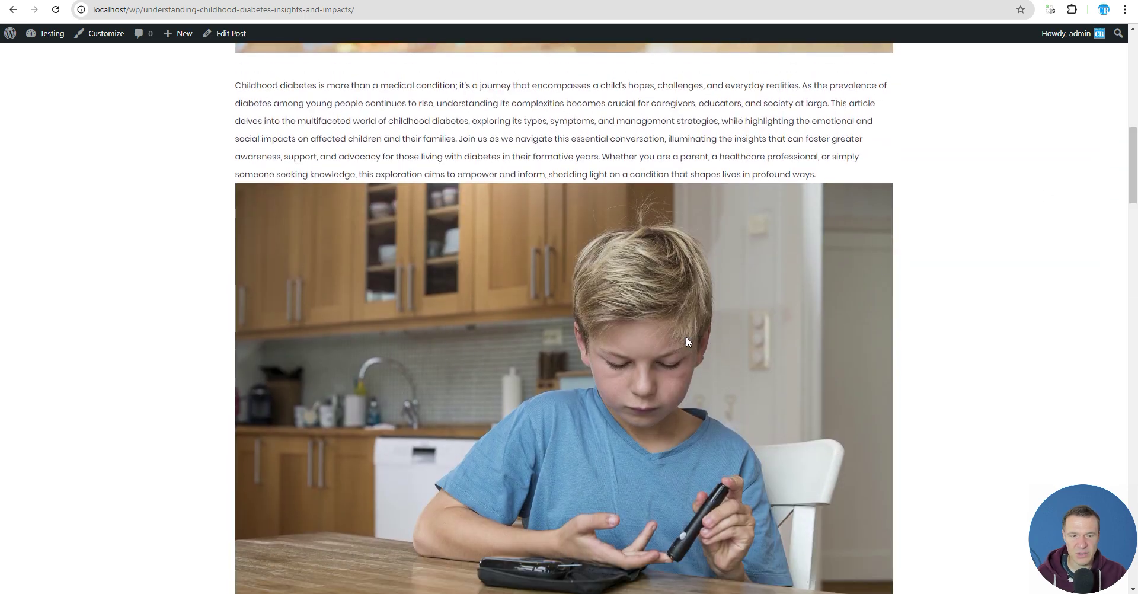
scroll(588, 493, up, 7)
scroll(605, 477, down, 2)
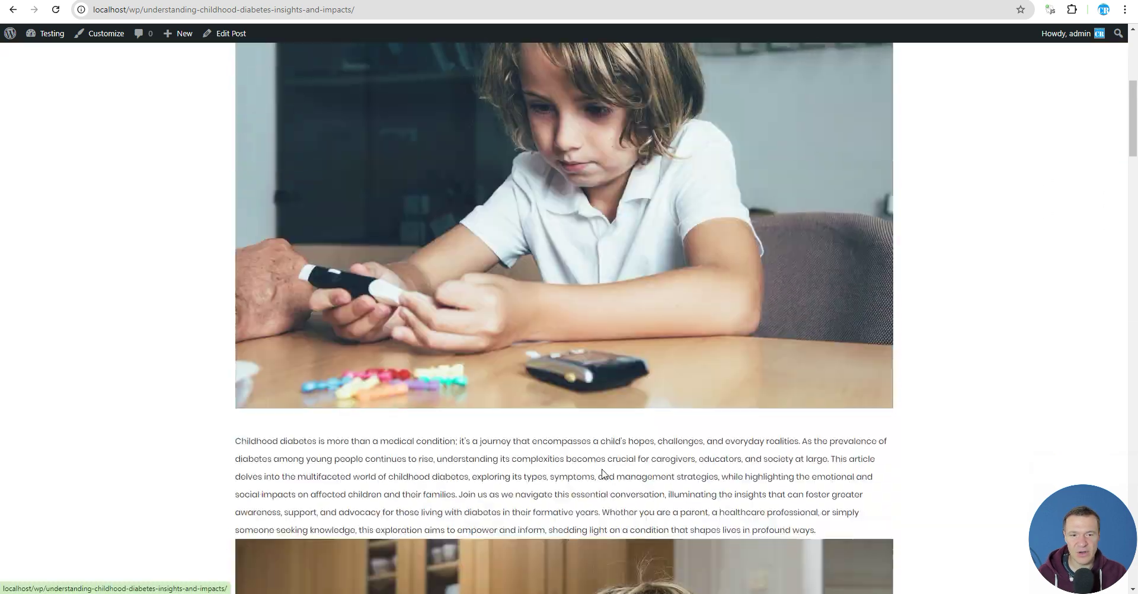
scroll(281, 441, down, 11)
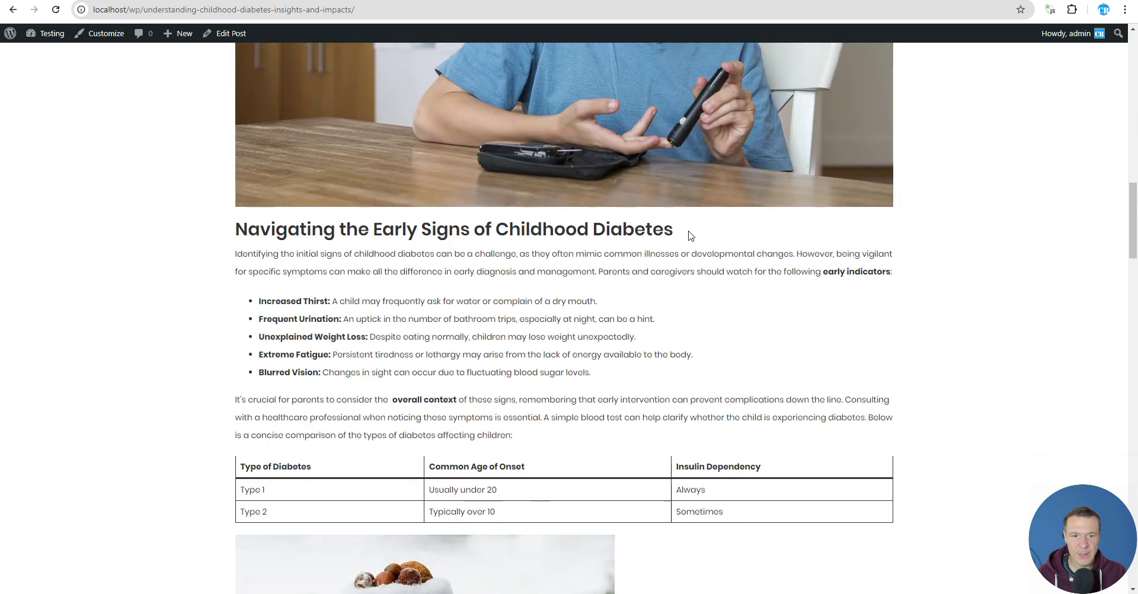
scroll(574, 437, up, 5)
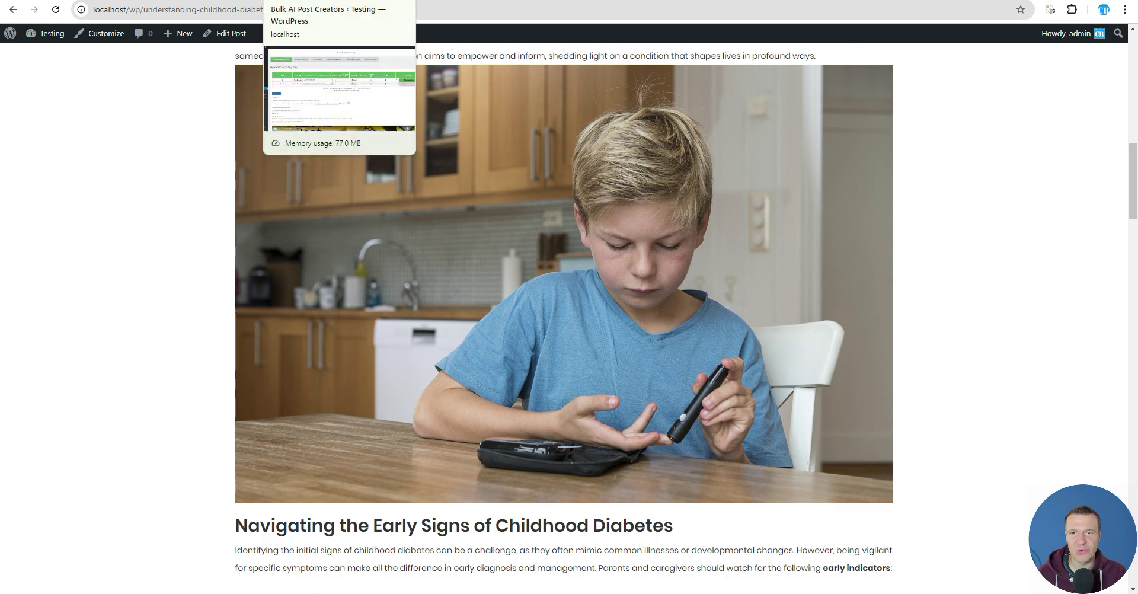
Refresh the Chat Completions list on the OpenAI platform and look through the prompts stored for the generated article.
click(332, 1)
click(95, 1)
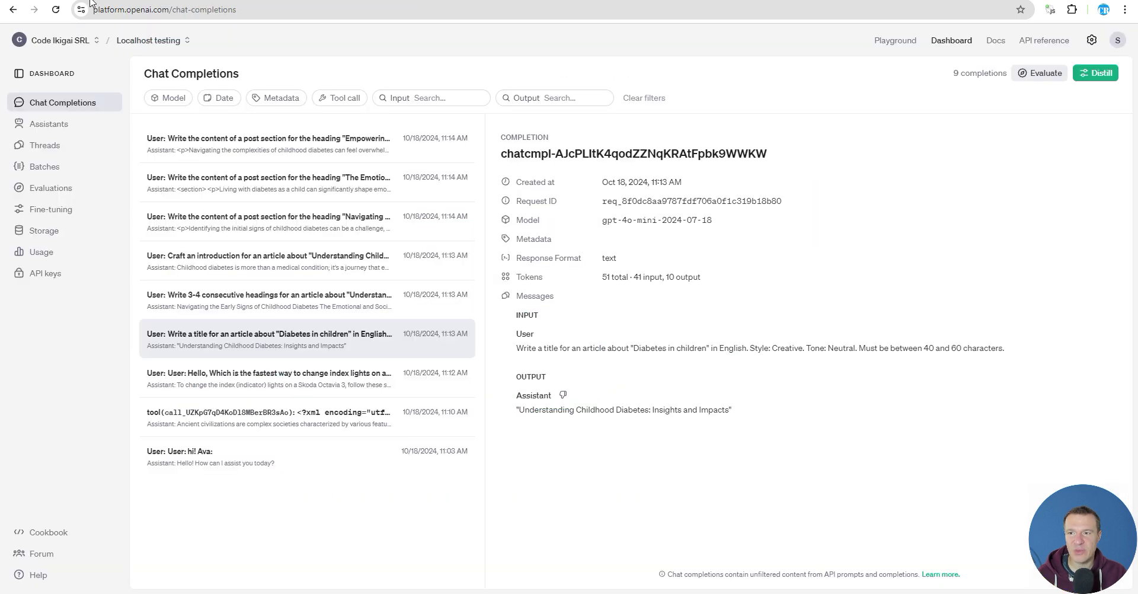
click(56, 9)
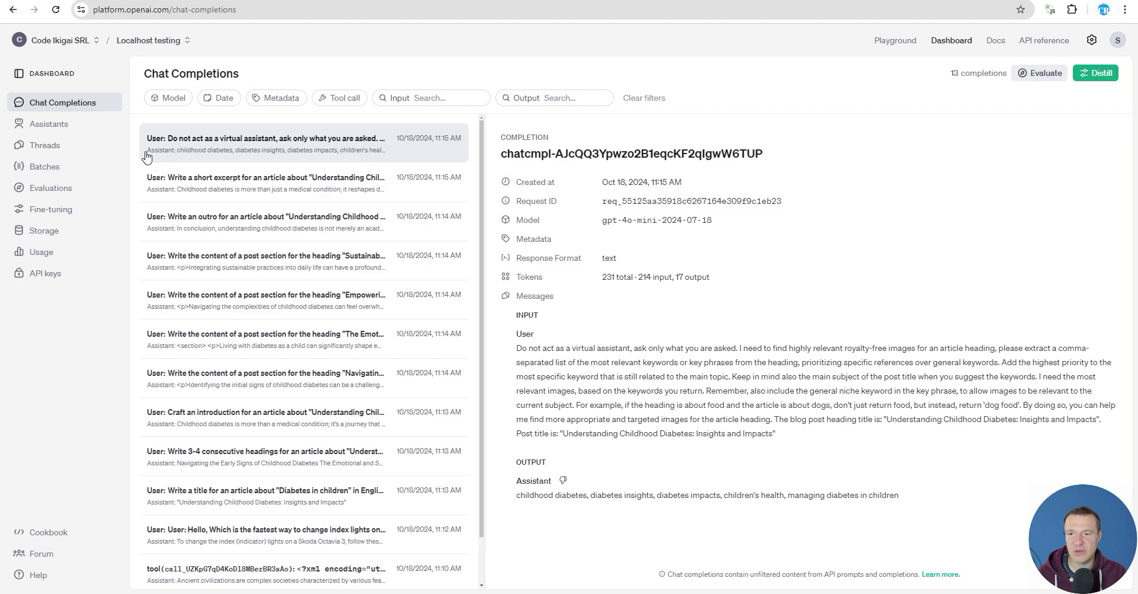
scroll(172, 397, down, 3)
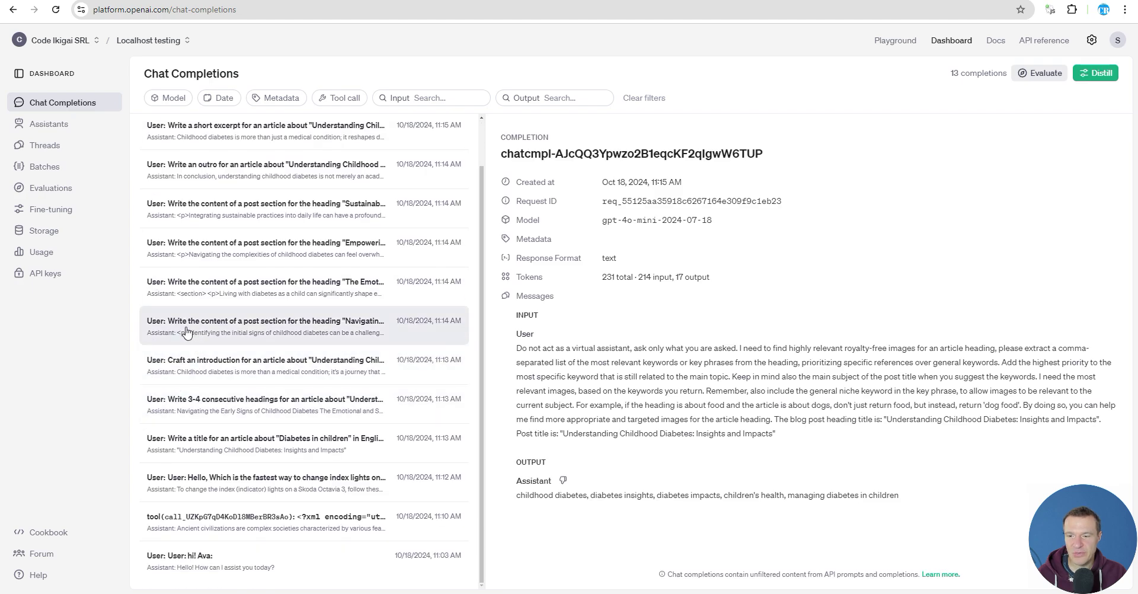
scroll(196, 350, up, 2)
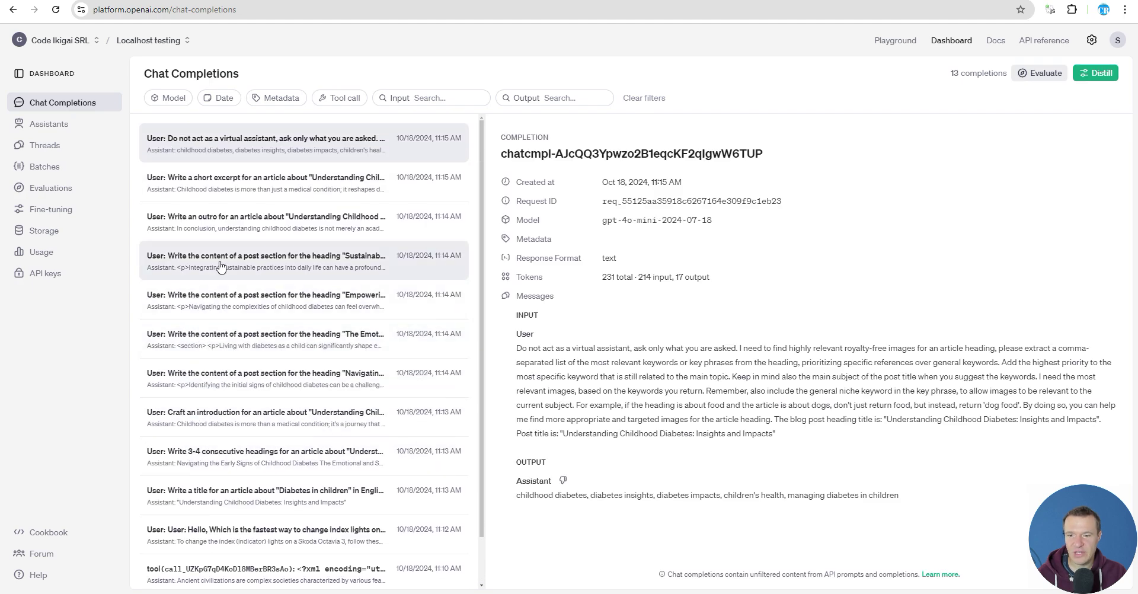
Inspect the stored outro, short excerpt and royalty-free image keyword completions for the childhood diabetes article.
click(192, 223)
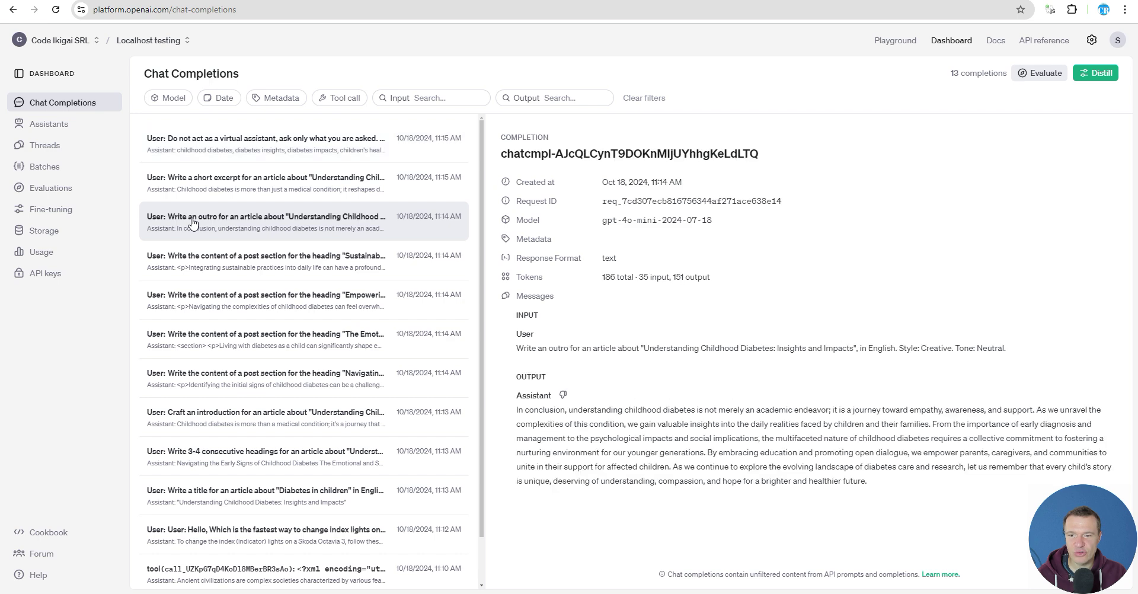
drag(551, 348, 959, 348)
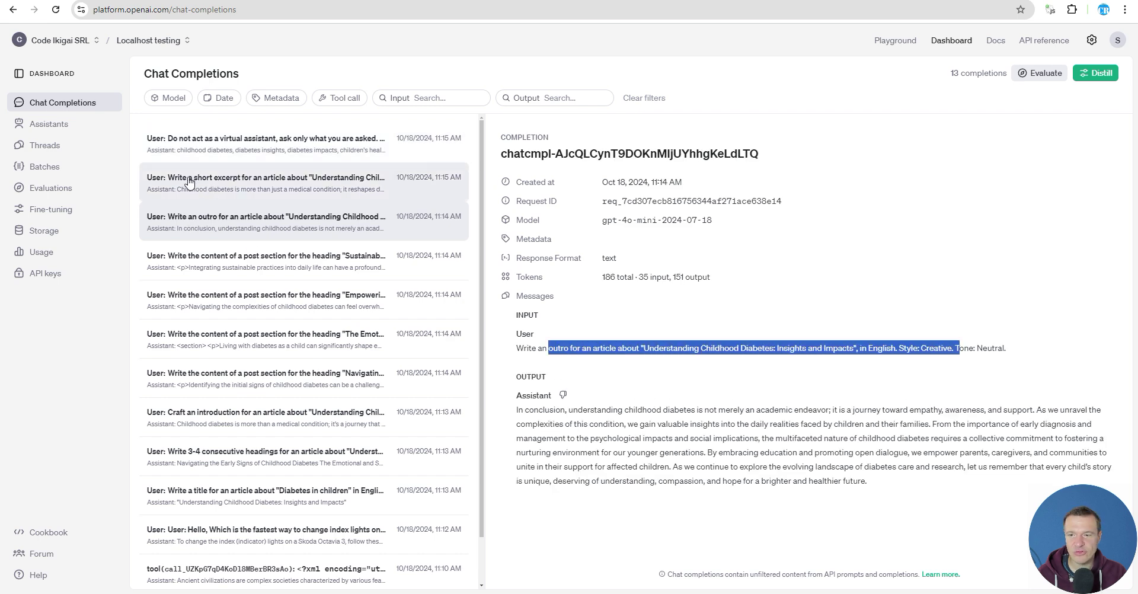
click(188, 182)
click(187, 149)
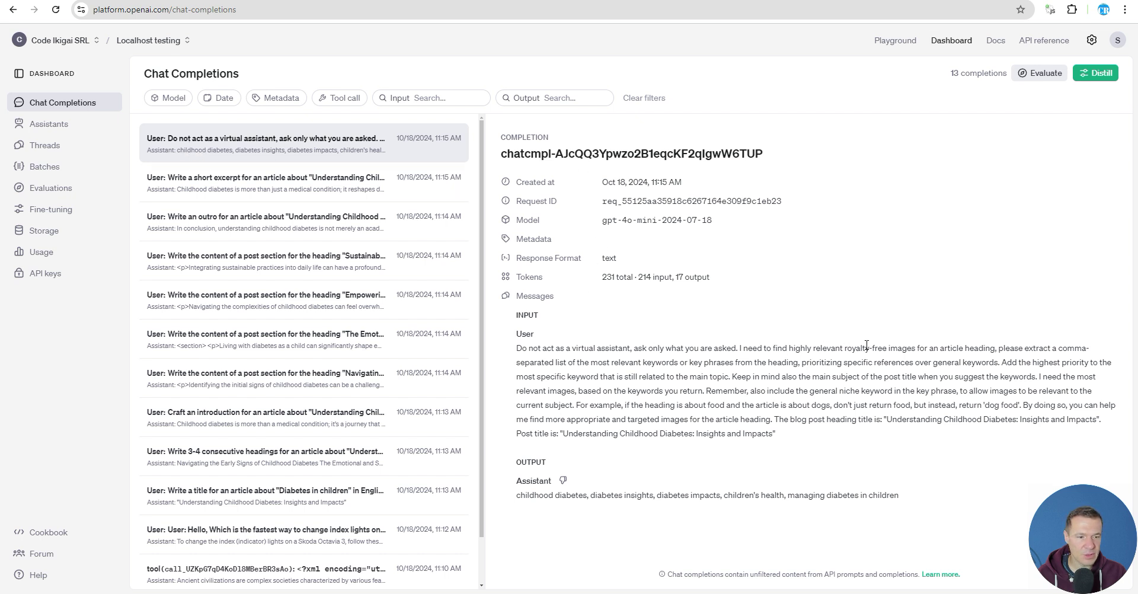
drag(835, 348, 998, 348)
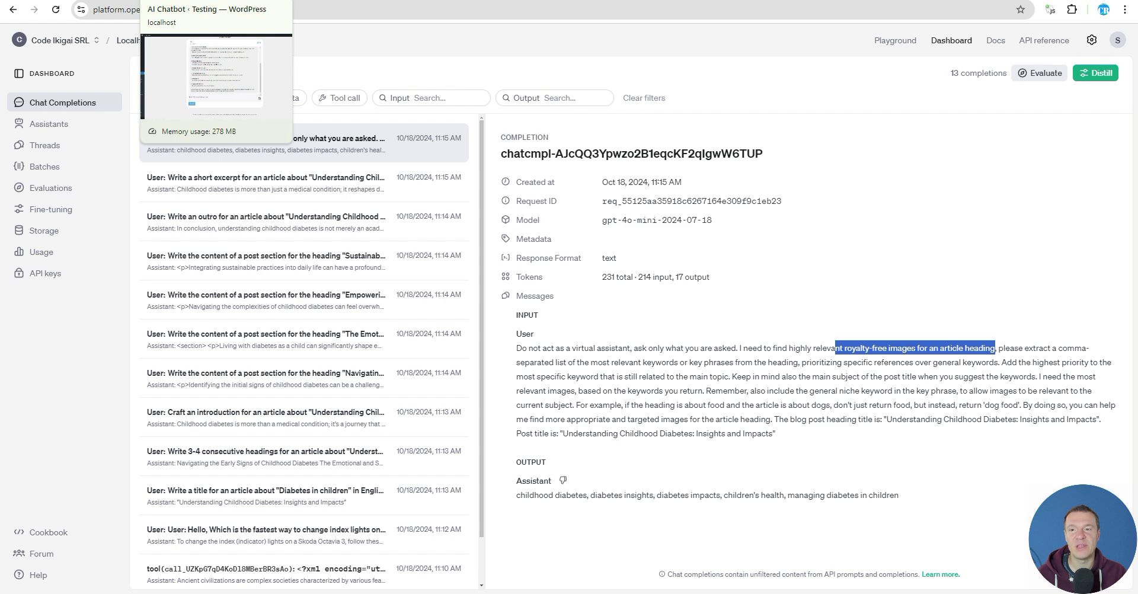
click(308, 1)
click(189, 0)
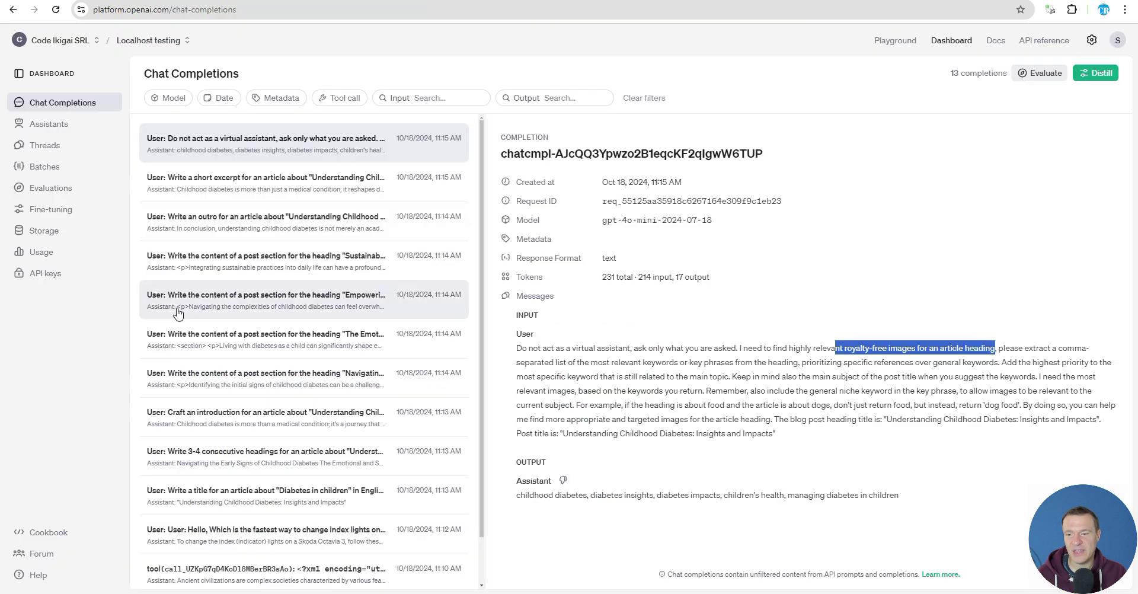
Open Aiomatic's general settings in WordPress and enable Store AI Prompts On OpenAI's Part (Global).
click(308, 0)
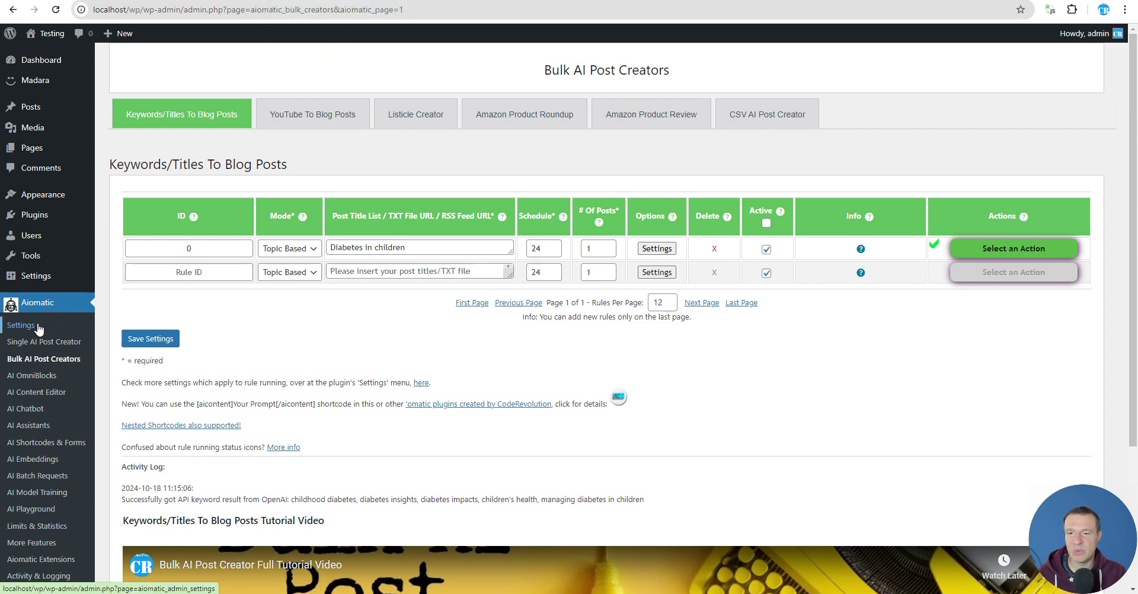
click(391, 1)
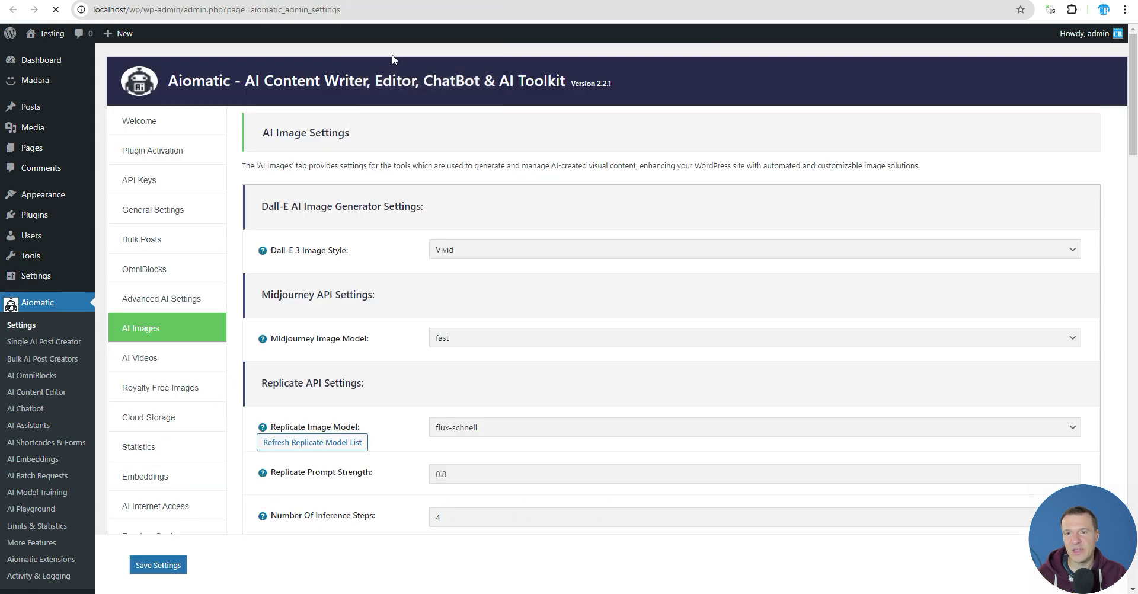
click(149, 210)
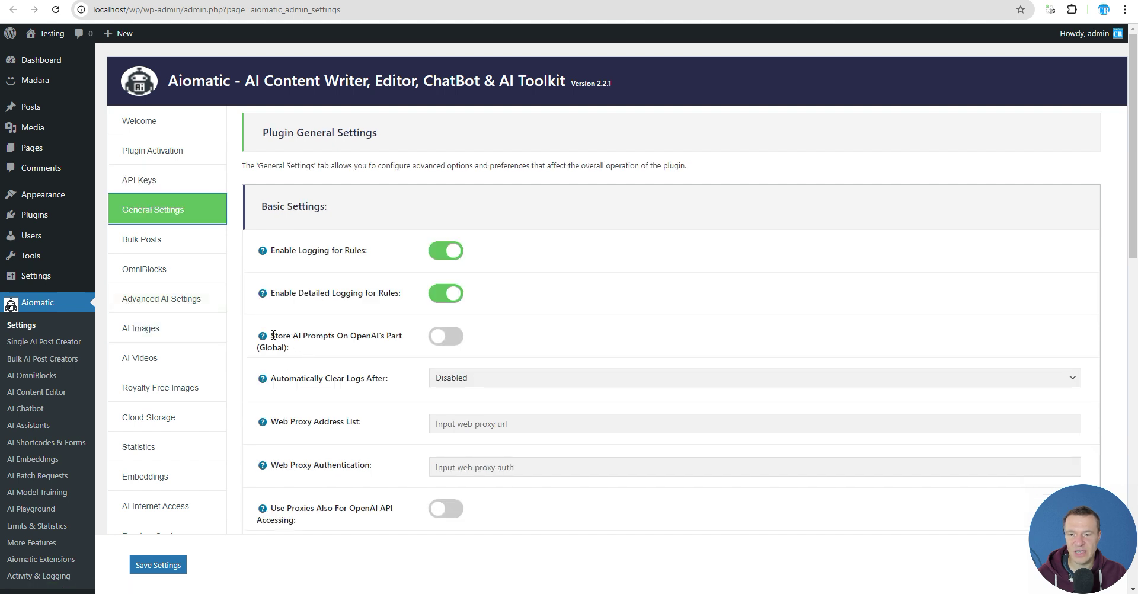
mouse_move(272, 336)
mouse_down()
mouse_move(397, 336)
mouse_move(286, 344)
mouse_up()
click(456, 339)
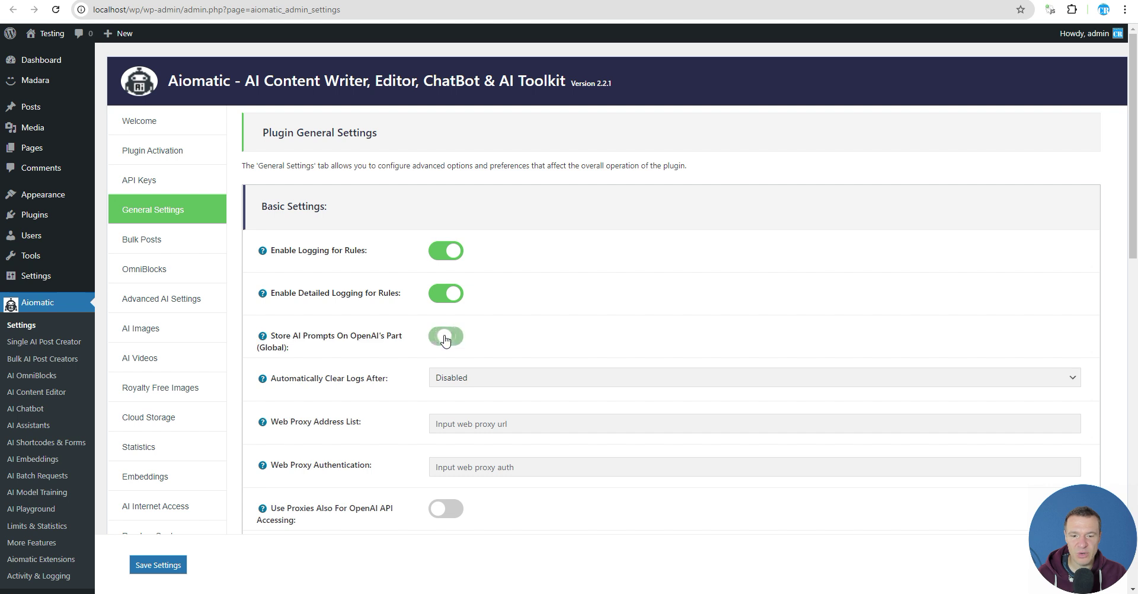